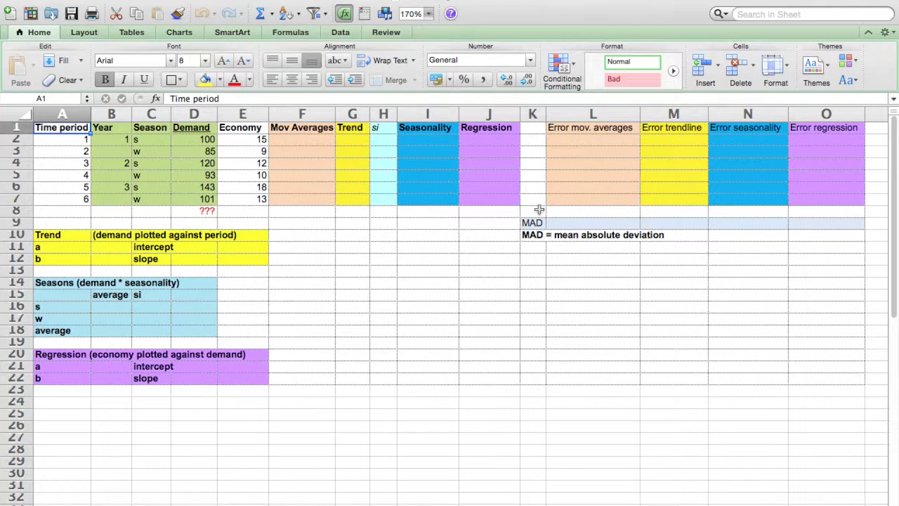
- Enter =AVERAGE(D2:D4) in F5 and fill it to F7, giving 101.67, 99.33 and 118.67
{"action": "left_click", "coordinate": [314, 175]}
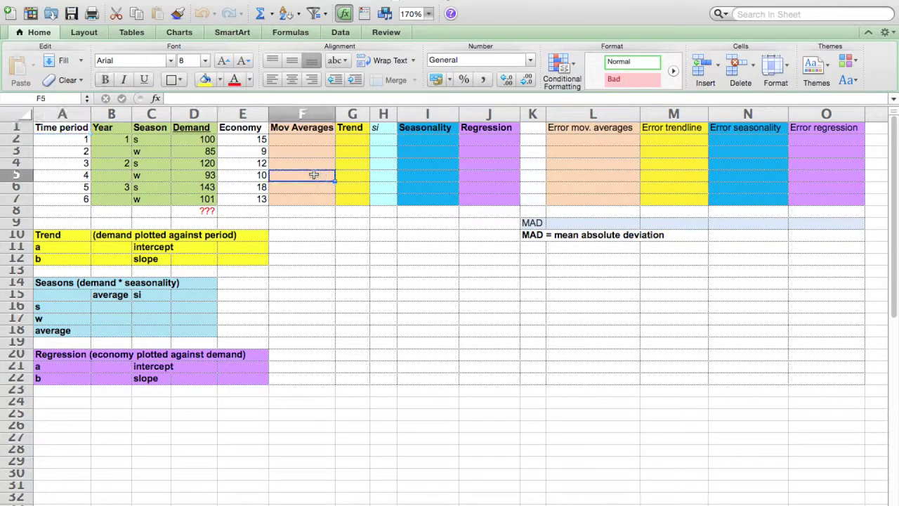
{"action": "left_click", "coordinate": [156, 97]}
{"action": "left_click", "coordinate": [595, 64]}
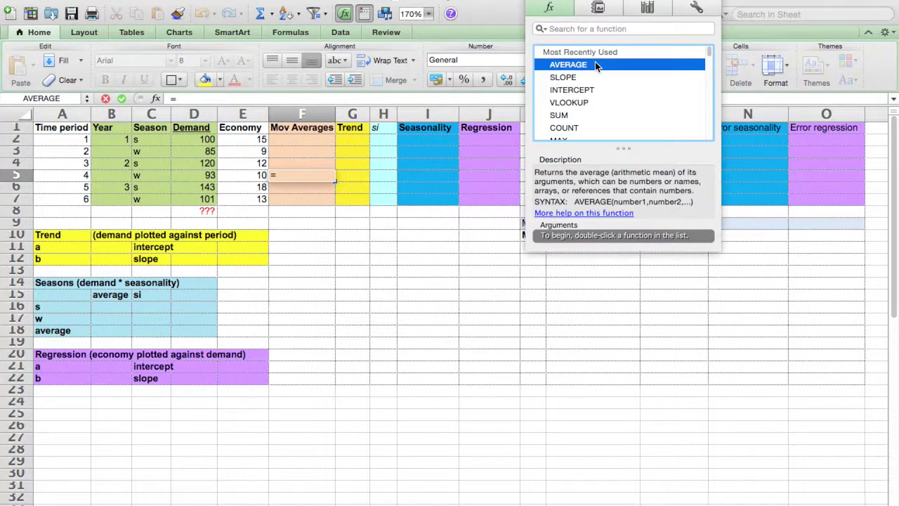
{"action": "double_click", "coordinate": [599, 67]}
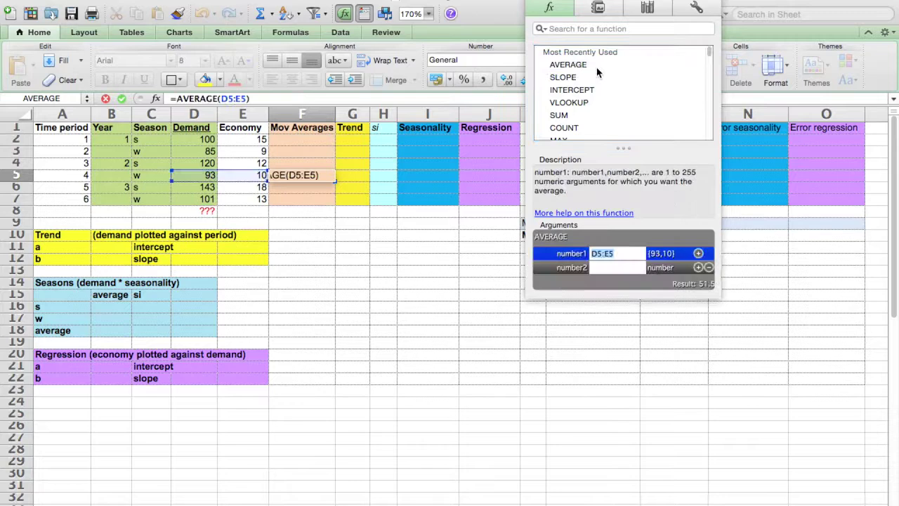
{"action": "left_click_drag", "start_coordinate": [203, 139], "coordinate": [205, 165]}
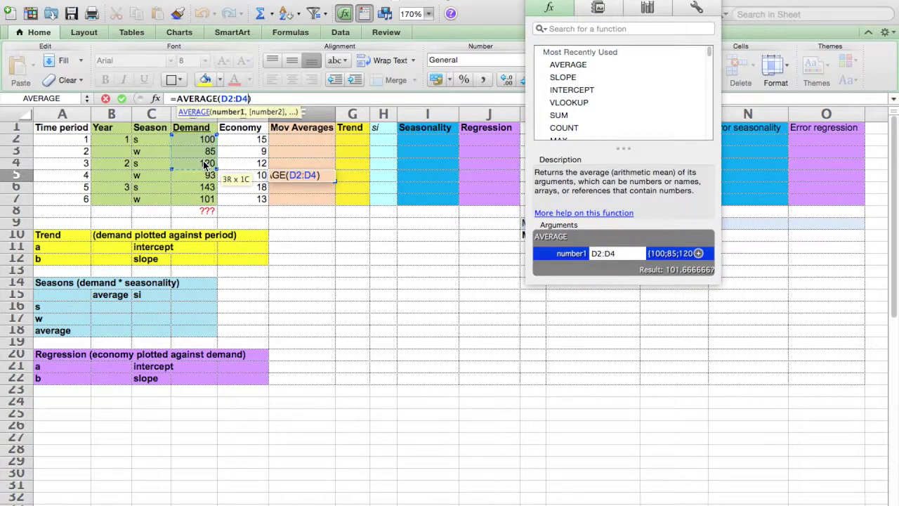
{"action": "key", "text": "Return"}
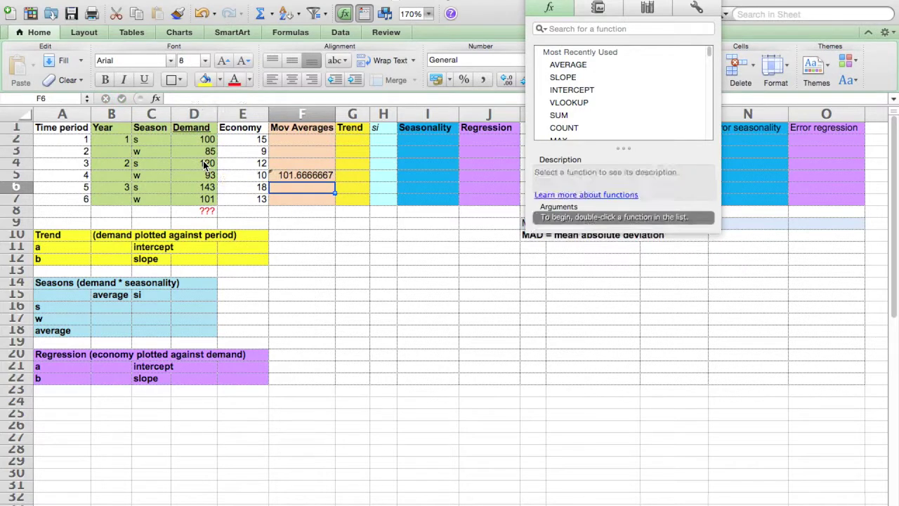
{"action": "key", "text": "Up"}
{"action": "left_click_drag", "start_coordinate": [335, 180], "coordinate": [336, 205]}
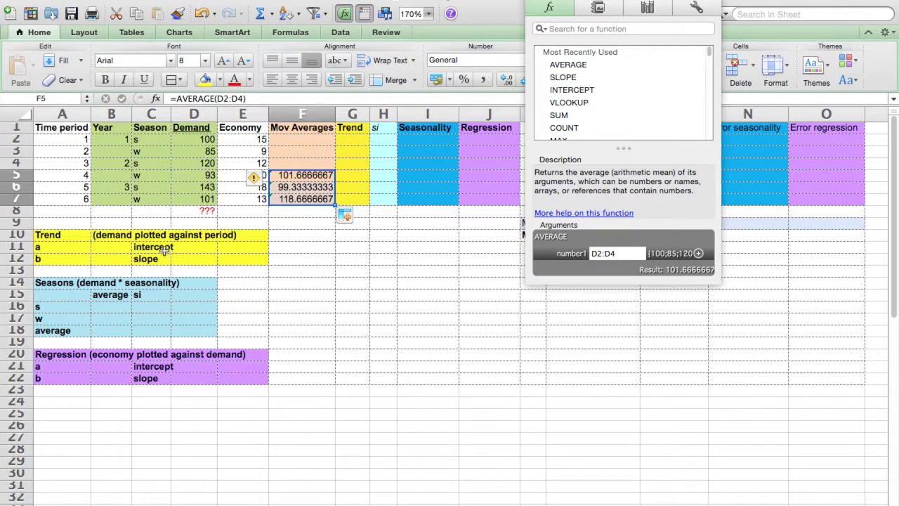
{"action": "left_click", "coordinate": [115, 249]}
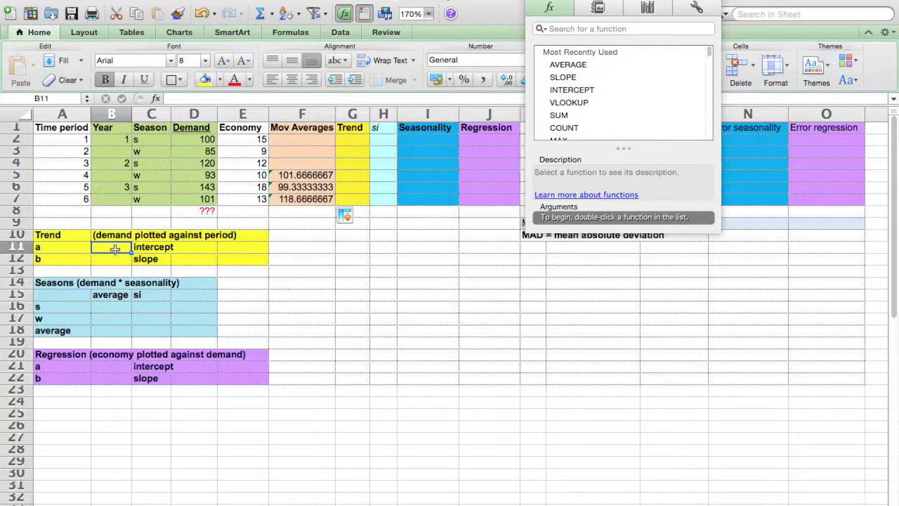
- Enter =INTERCEPT(D2:D7,A2:A7) in B11 for the trend intercept 91.8
{"action": "double_click", "coordinate": [574, 98]}
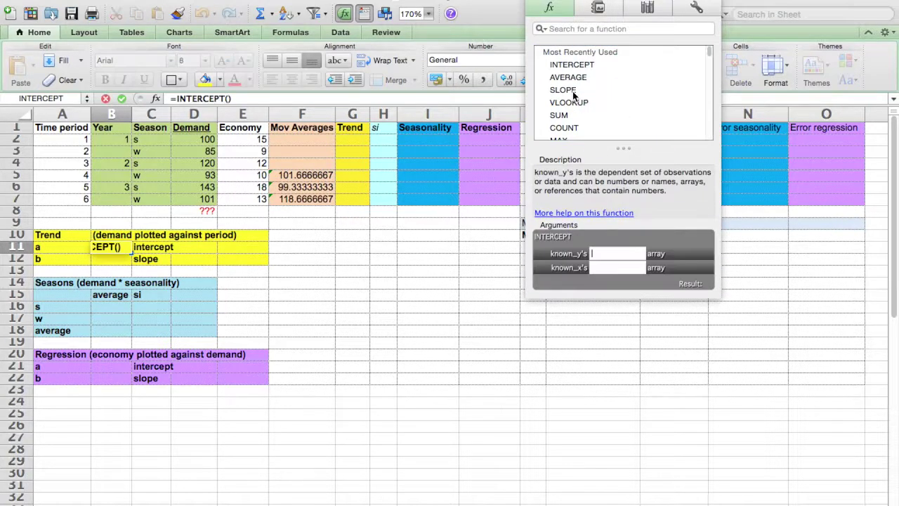
{"action": "left_click", "coordinate": [203, 140]}
{"action": "left_click_drag", "start_coordinate": [204, 140], "coordinate": [205, 200]}
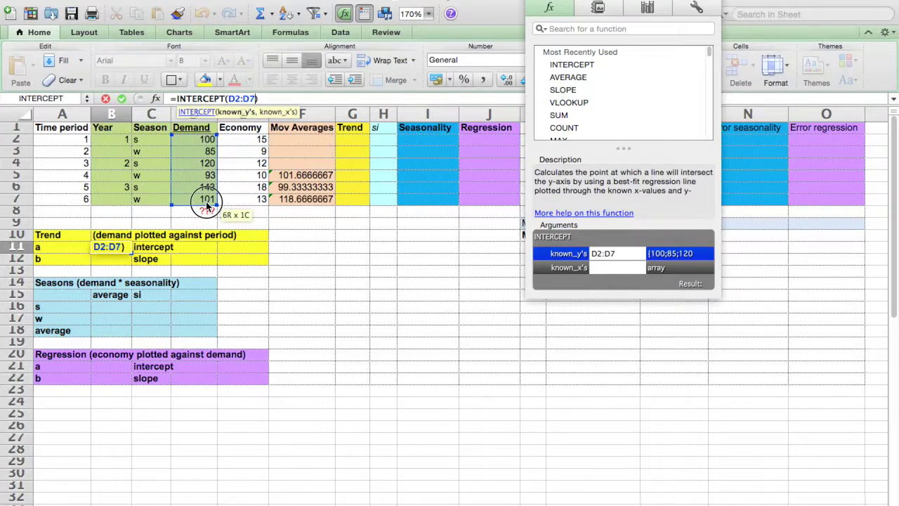
{"action": "left_click", "coordinate": [616, 268]}
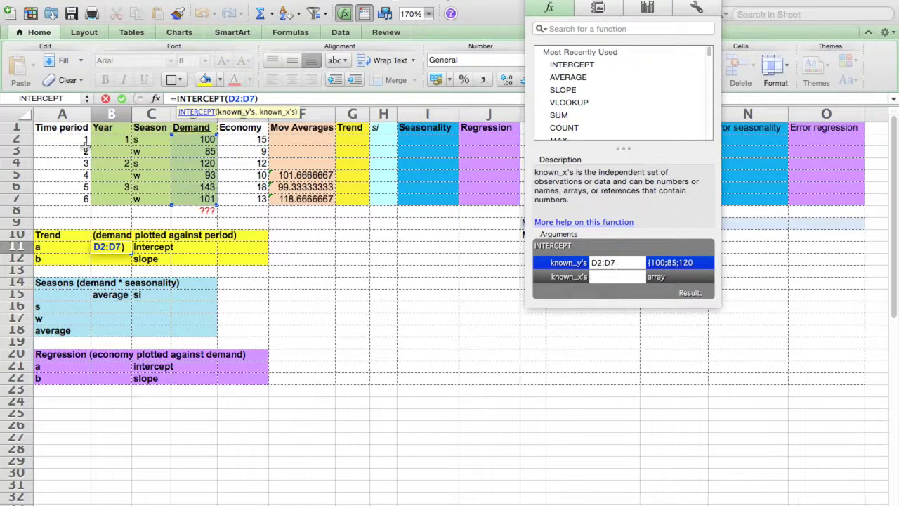
{"action": "left_click_drag", "start_coordinate": [76, 139], "coordinate": [83, 199]}
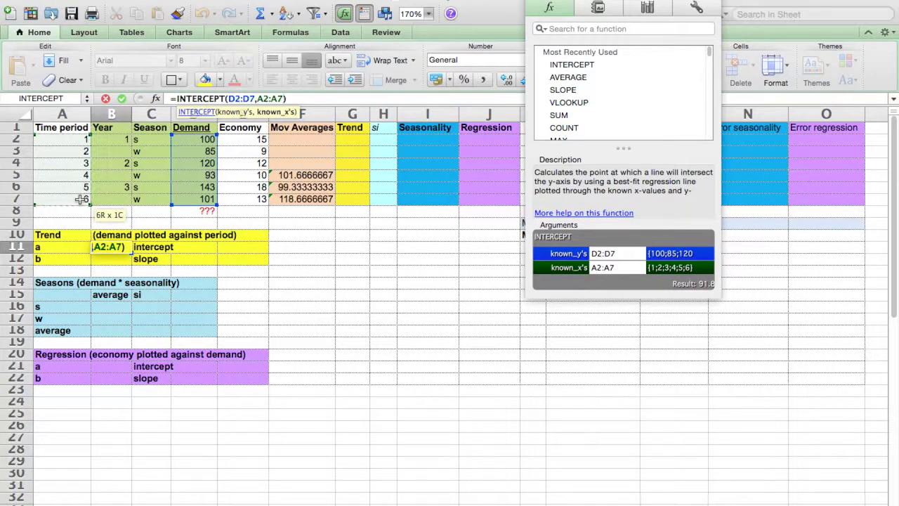
{"action": "key", "text": "Return"}
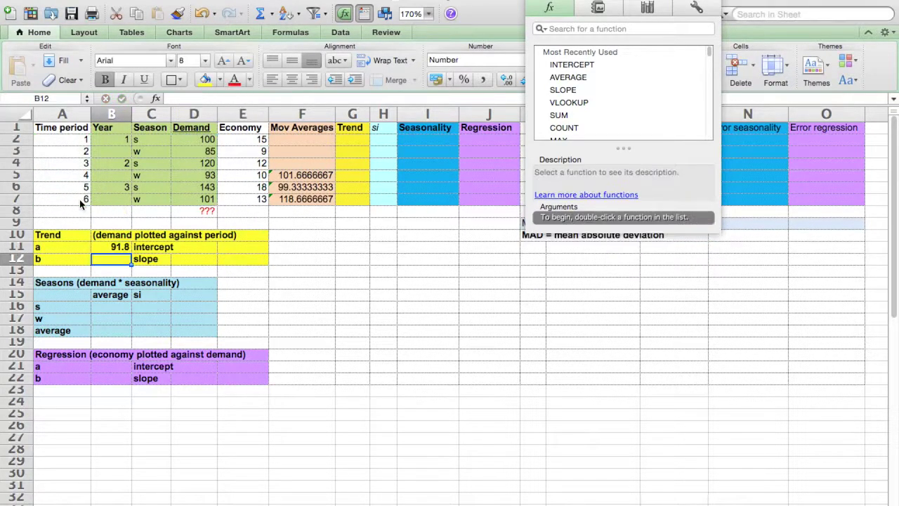
- Enter =SLOPE(D2:D7,A2:A7) in B12 for the trend slope 4.34
{"action": "double_click", "coordinate": [576, 90]}
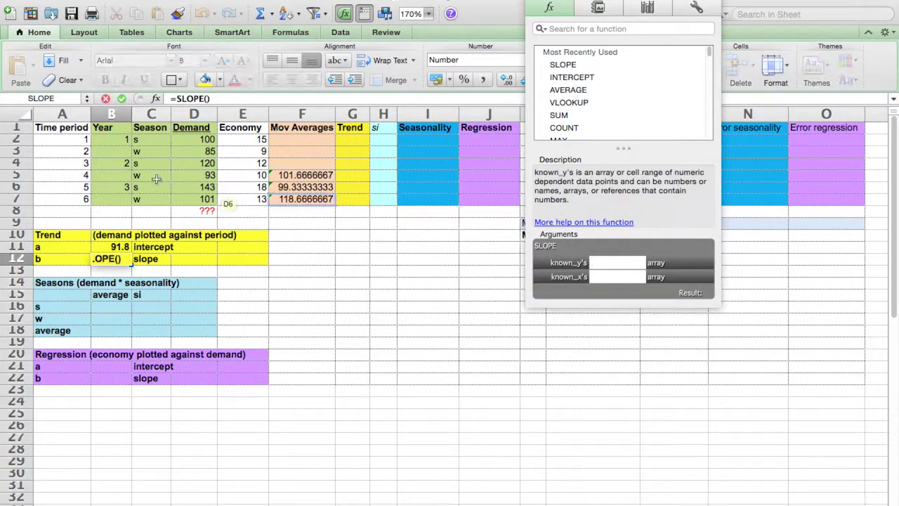
{"action": "left_click_drag", "start_coordinate": [196, 146], "coordinate": [203, 200]}
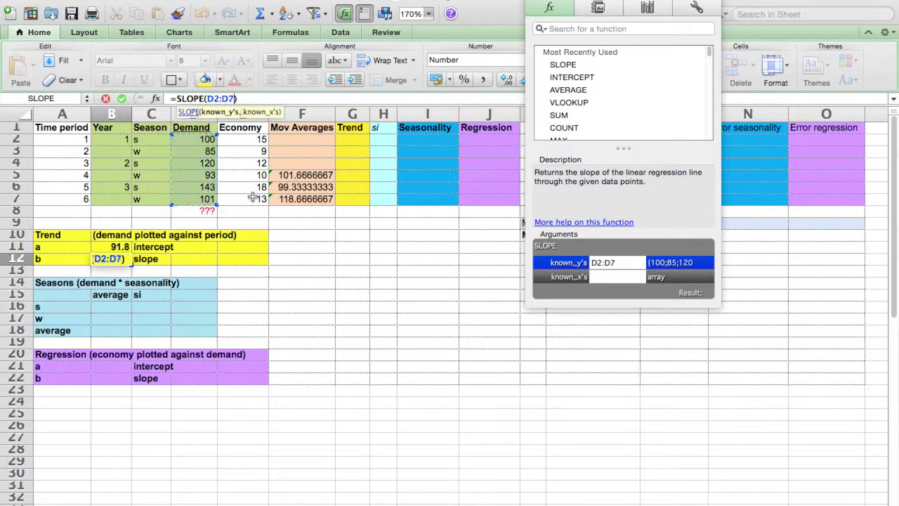
{"action": "left_click", "coordinate": [602, 279]}
{"action": "left_click_drag", "start_coordinate": [77, 140], "coordinate": [77, 200]}
{"action": "key", "text": "Return"}
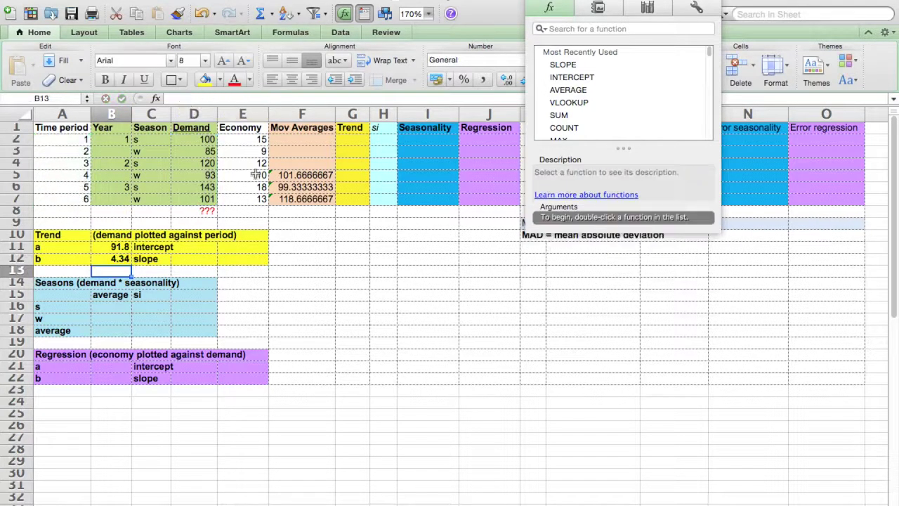
- Enter the trend formula =$B$11+$B$12*A2 in G2
{"action": "left_click", "coordinate": [355, 139]}
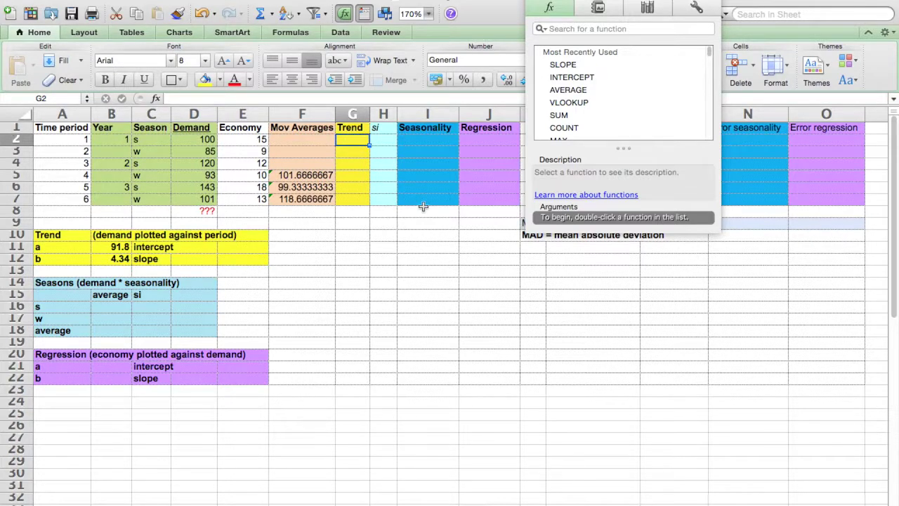
{"action": "type", "text": "="}
{"action": "left_click", "coordinate": [121, 248]}
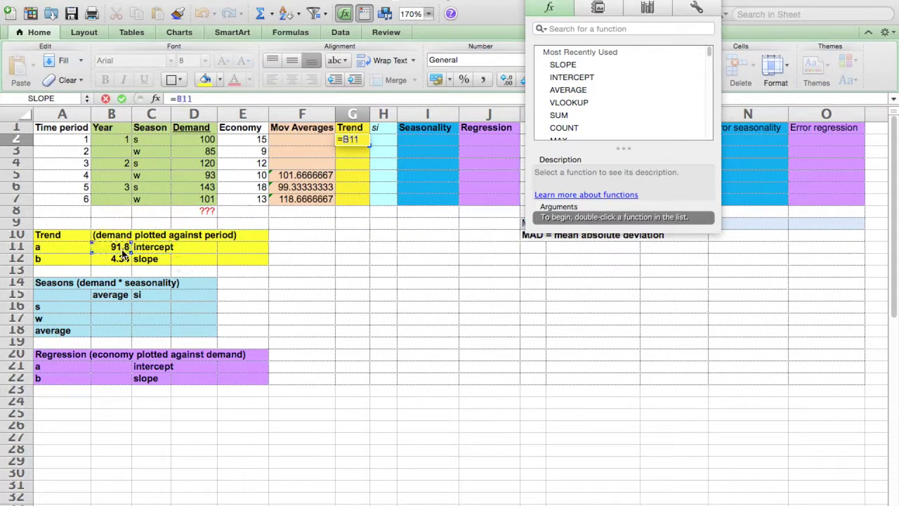
{"action": "key", "text": "F4"}
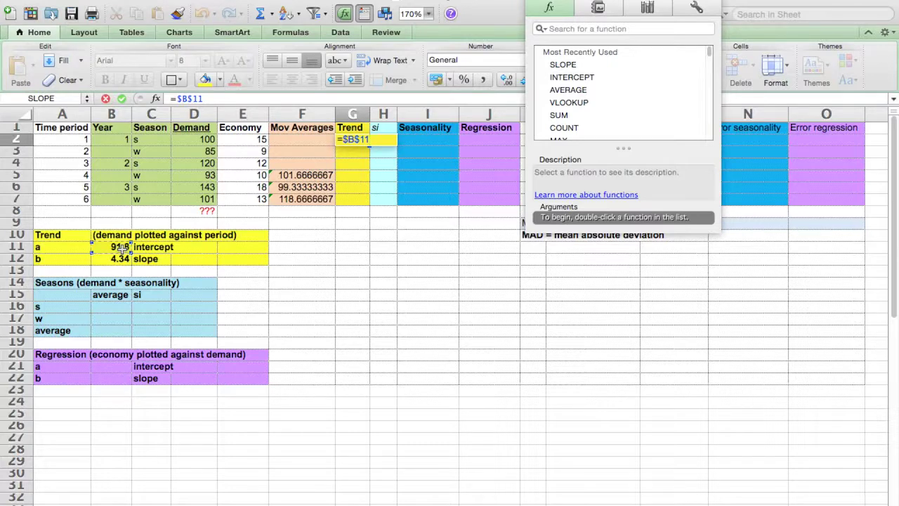
{"action": "type", "text": "+"}
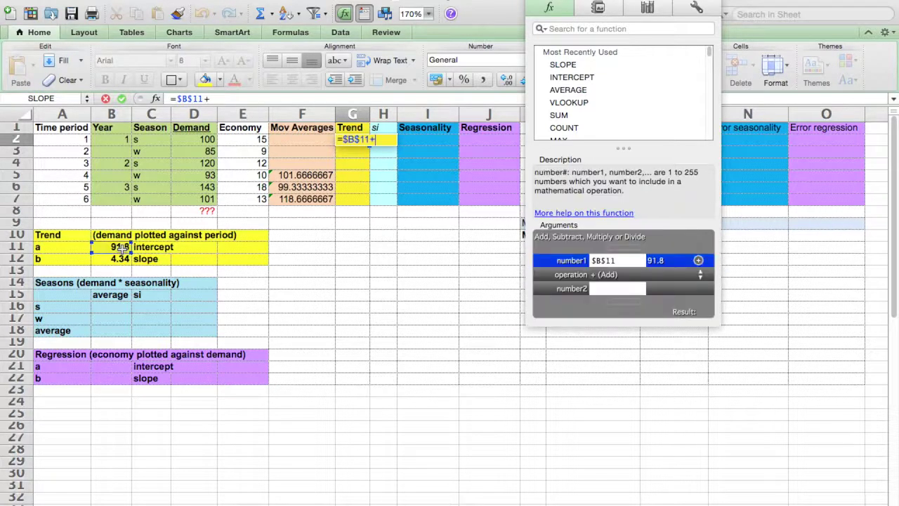
{"action": "left_click", "coordinate": [119, 258]}
{"action": "key", "text": "super+t"}
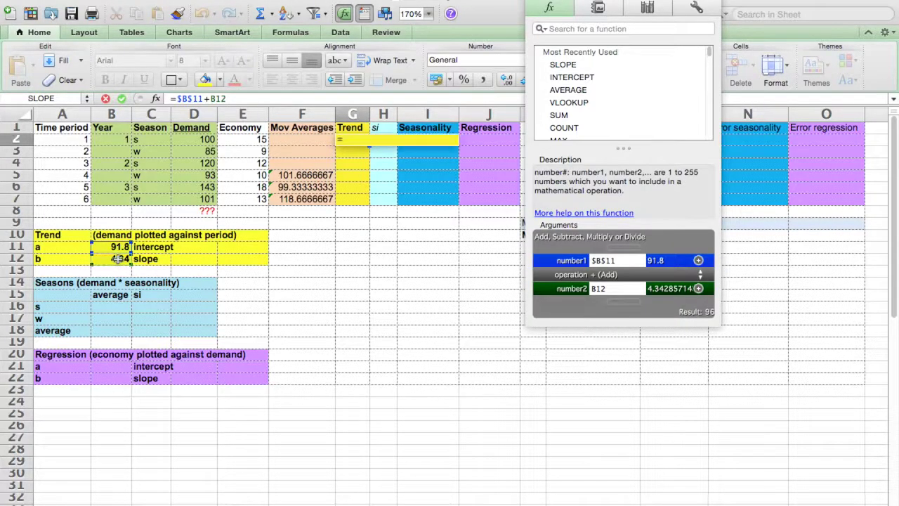
{"action": "type", "text": "*"}
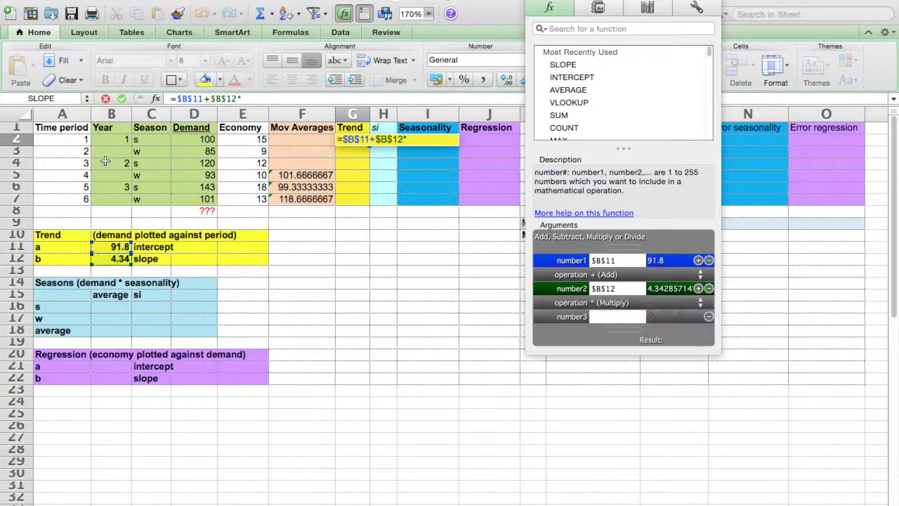
{"action": "left_click", "coordinate": [71, 140]}
{"action": "key", "text": "Return"}
- Fill the G2 trend formula down to G7, giving 96.14 through 117.9
{"action": "key", "text": "Up"}
{"action": "left_click_drag", "start_coordinate": [371, 144], "coordinate": [368, 202]}
{"action": "left_click", "coordinate": [432, 221]}
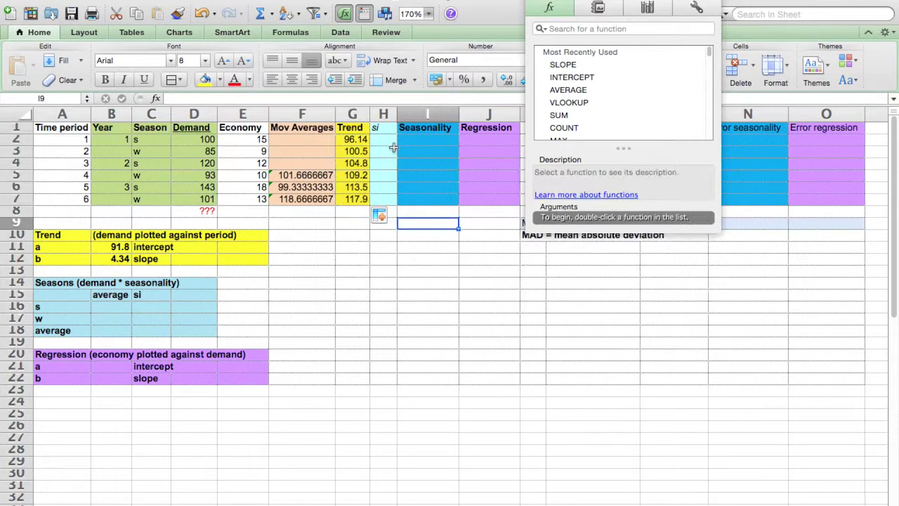
{"action": "left_click", "coordinate": [388, 139]}
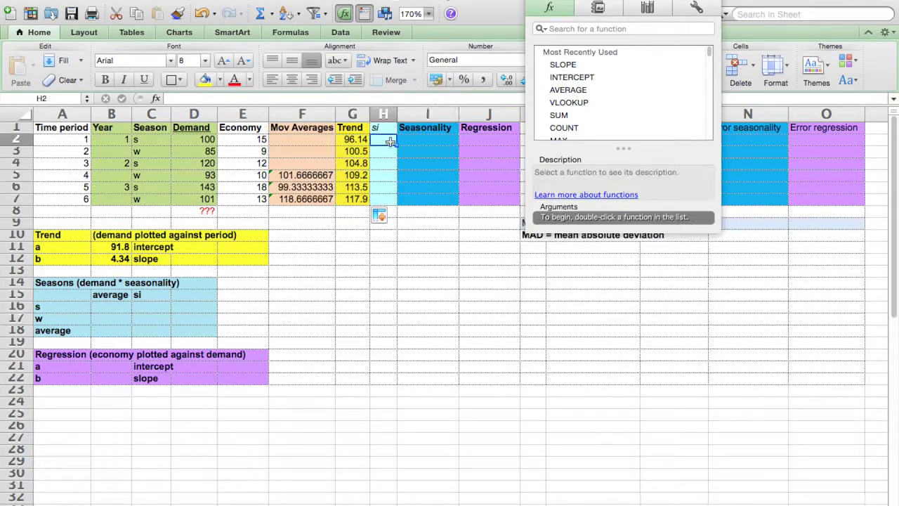
- Average periods 1, 3 and 5 demand into B16 (121) and copy it to B17 (93)
{"action": "left_click", "coordinate": [118, 308]}
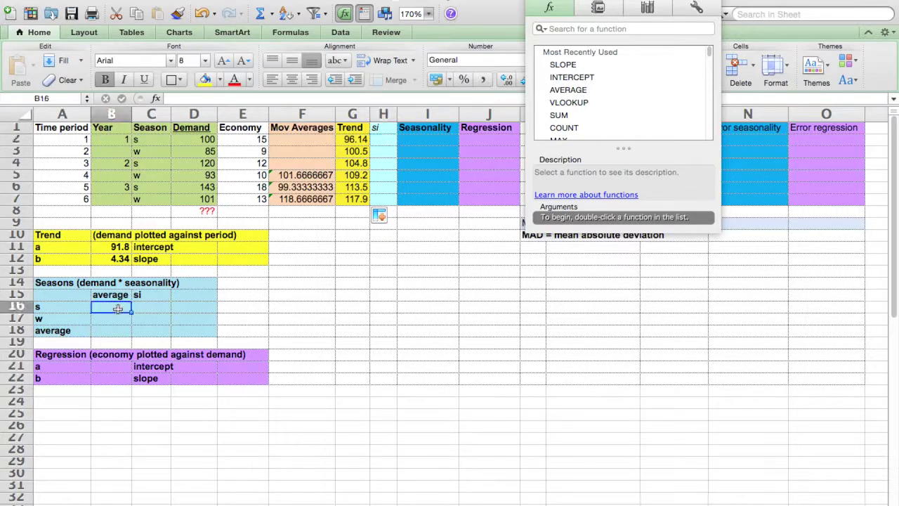
{"action": "double_click", "coordinate": [581, 91]}
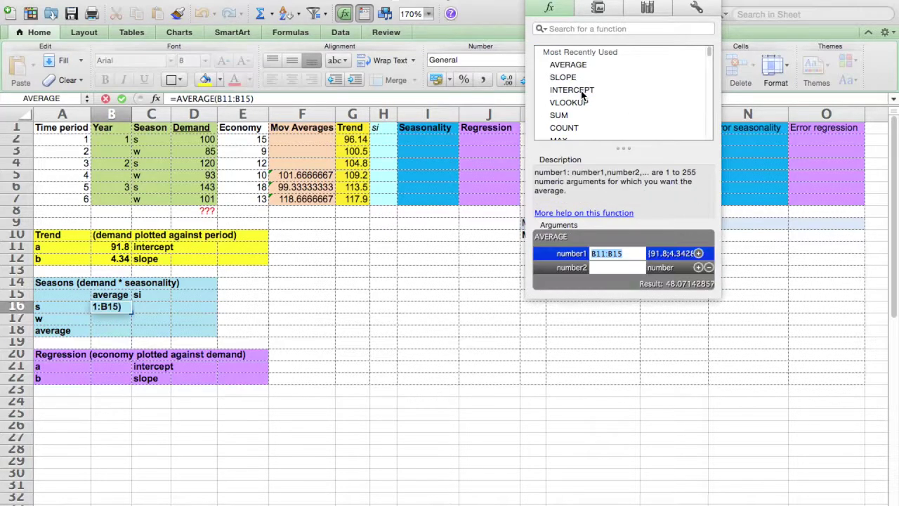
{"action": "left_click", "coordinate": [209, 140]}
{"action": "left_click", "coordinate": [209, 164], "text": "super"}
{"action": "left_click", "coordinate": [210, 187], "text": "super"}
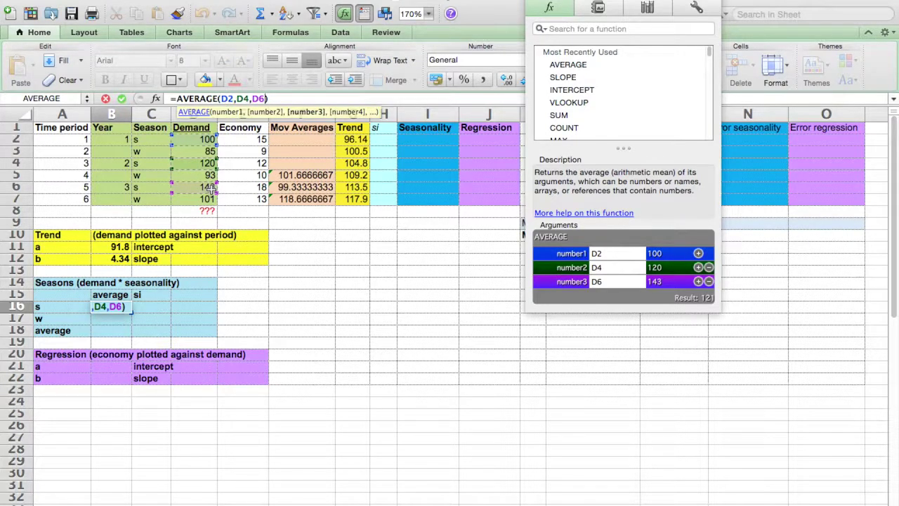
{"action": "key", "text": "Return"}
{"action": "key", "text": "Up"}
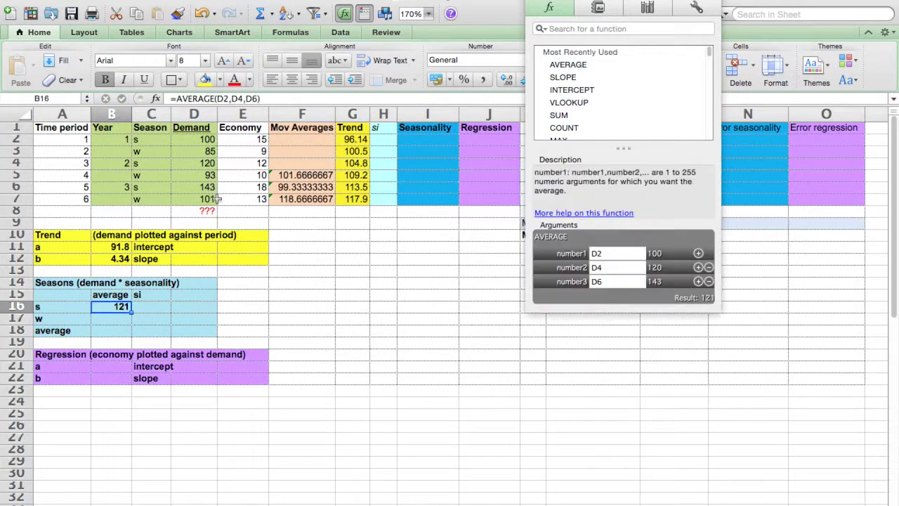
{"action": "left_click_drag", "start_coordinate": [130, 314], "coordinate": [127, 324]}
- Enter =AVERAGE(B16:B17) in B18 for the overall average 107
{"action": "left_click", "coordinate": [123, 335]}
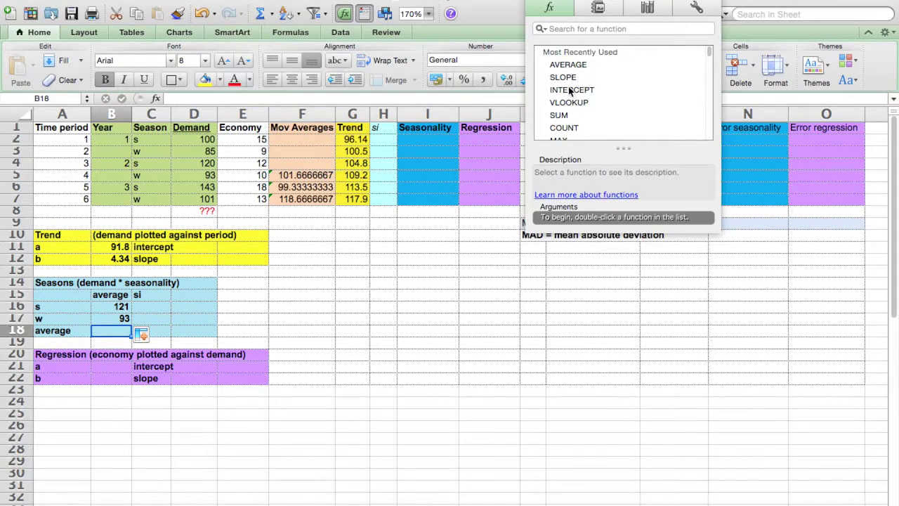
{"action": "double_click", "coordinate": [568, 64]}
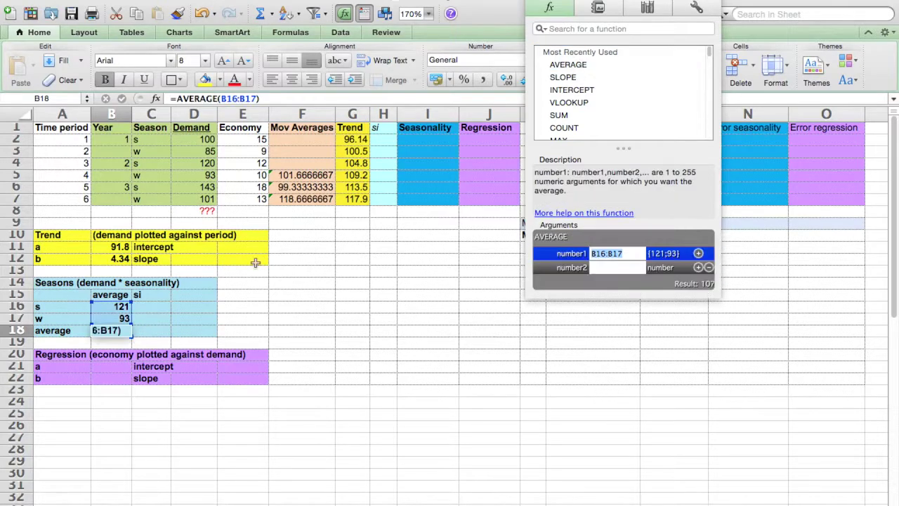
{"action": "left_click", "coordinate": [123, 310]}
{"action": "left_click_drag", "start_coordinate": [123, 318], "coordinate": [123, 321]}
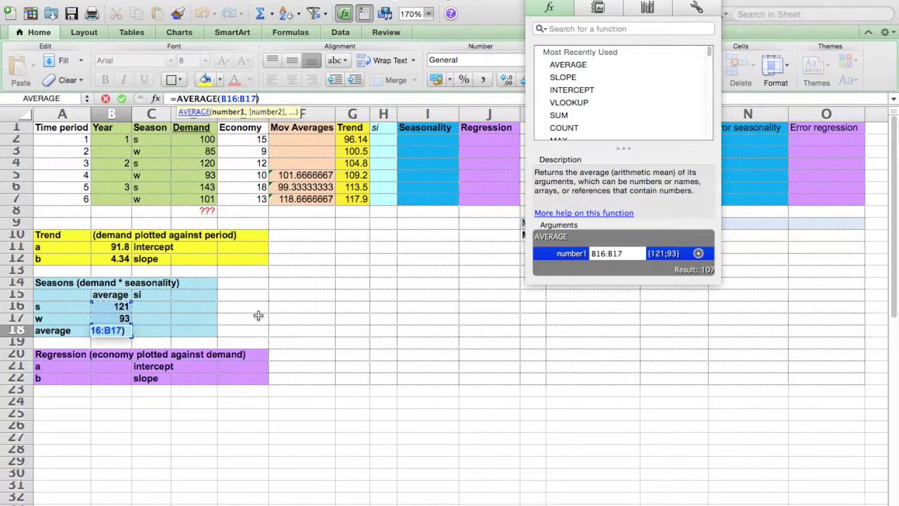
{"action": "key", "text": "Return"}
{"action": "key", "text": "Right"}
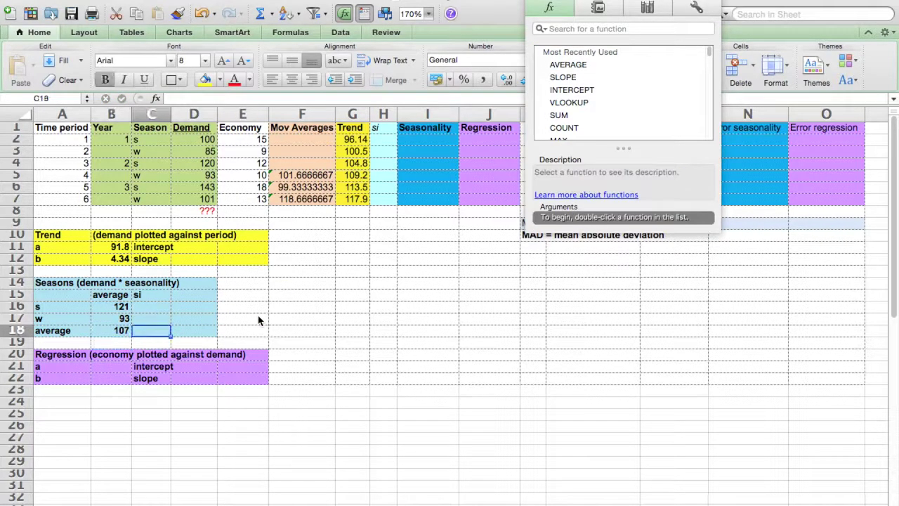
- Enter =B16/B18 in C16 and =B17/B18 in C17, giving 1.1308 and 0.8692
{"action": "key", "text": "Up"}
{"action": "key", "text": "Up"}
{"action": "type", "text": "="}
{"action": "key", "text": "Left"}
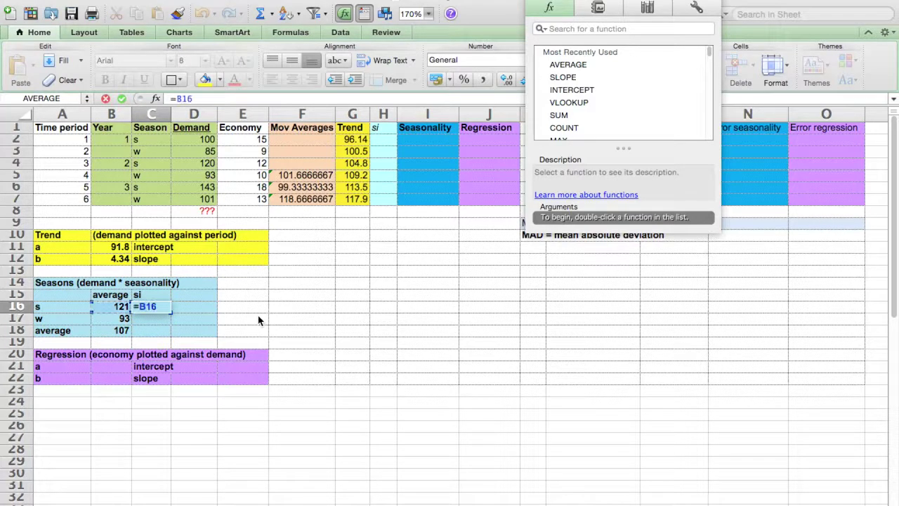
{"action": "type", "text": "/"}
{"action": "key", "text": "Left"}
{"action": "key", "text": "Down"}
{"action": "key", "text": "Down"}
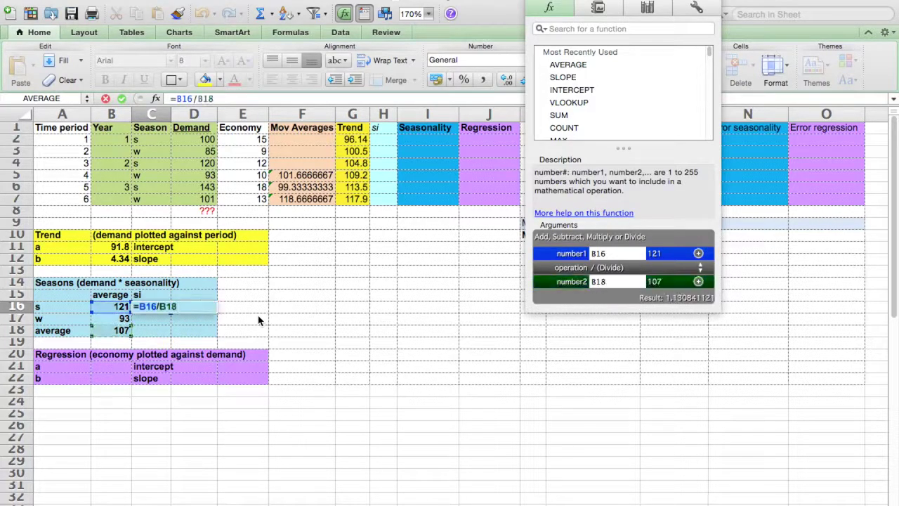
{"action": "key", "text": "Return"}
{"action": "type", "text": "="}
{"action": "key", "text": "Left"}
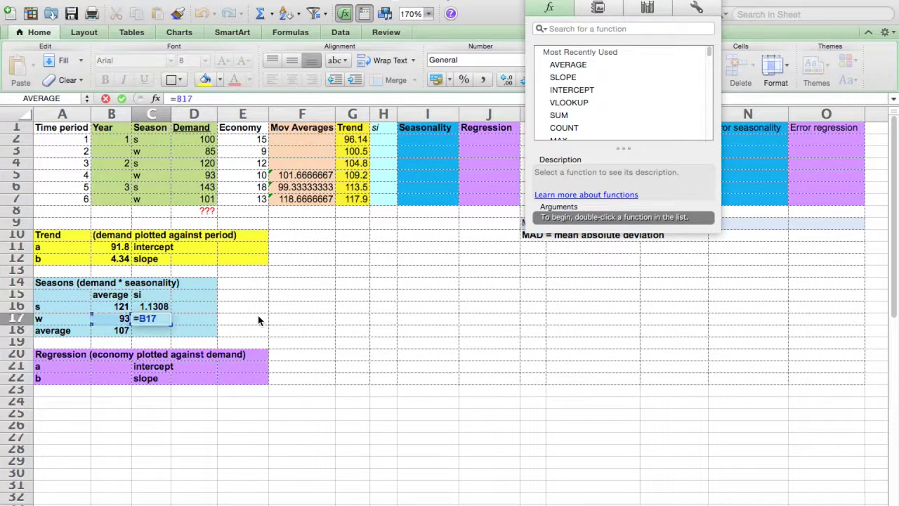
{"action": "type", "text": "/"}
{"action": "key", "text": "Left"}
{"action": "key", "text": "Down"}
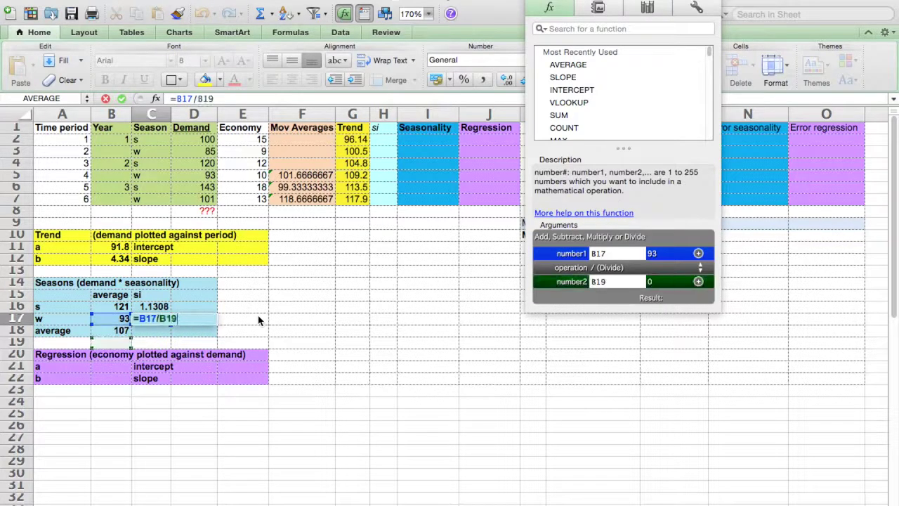
{"action": "key", "text": "Return"}
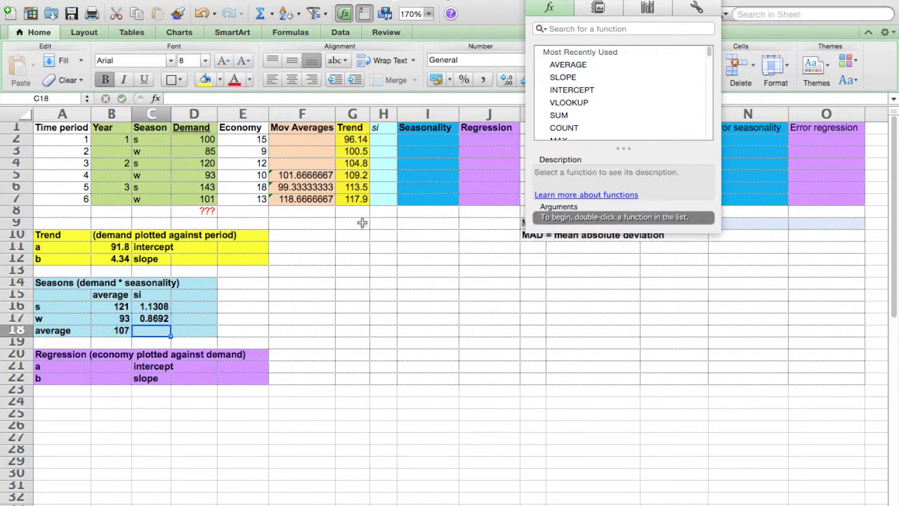
- Enter =VLOOKUP(C2,$A$16:$C$17,3) in H2 to fetch period 1's seasonal index
{"action": "double_click", "coordinate": [567, 102]}
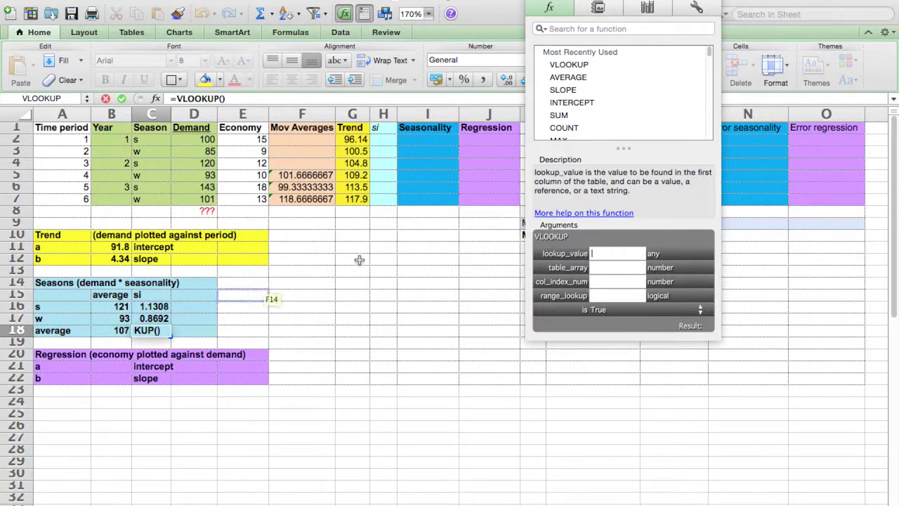
{"action": "key", "text": "Escape"}
{"action": "left_click", "coordinate": [385, 140]}
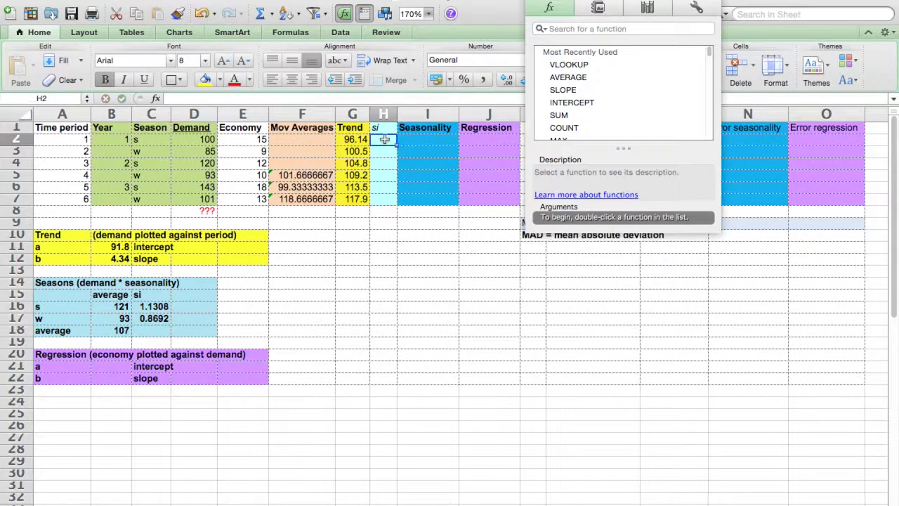
{"action": "double_click", "coordinate": [589, 63]}
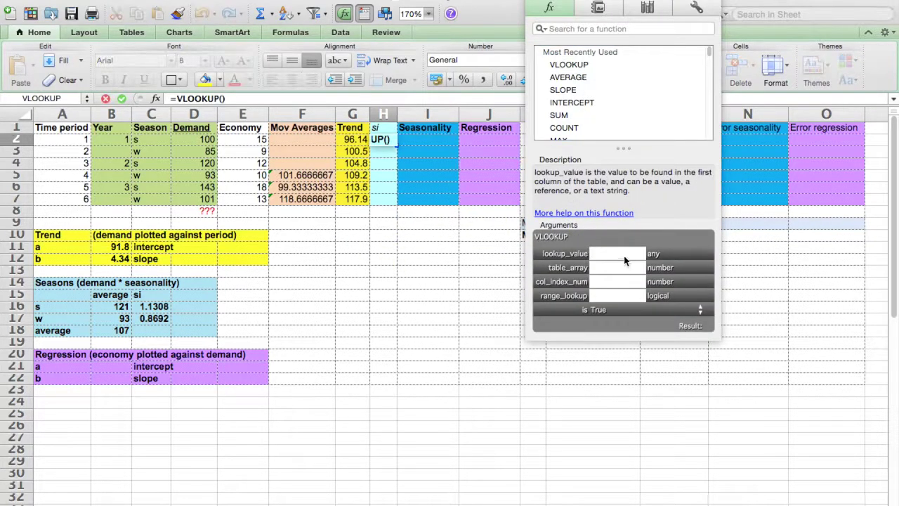
{"action": "left_click", "coordinate": [154, 142]}
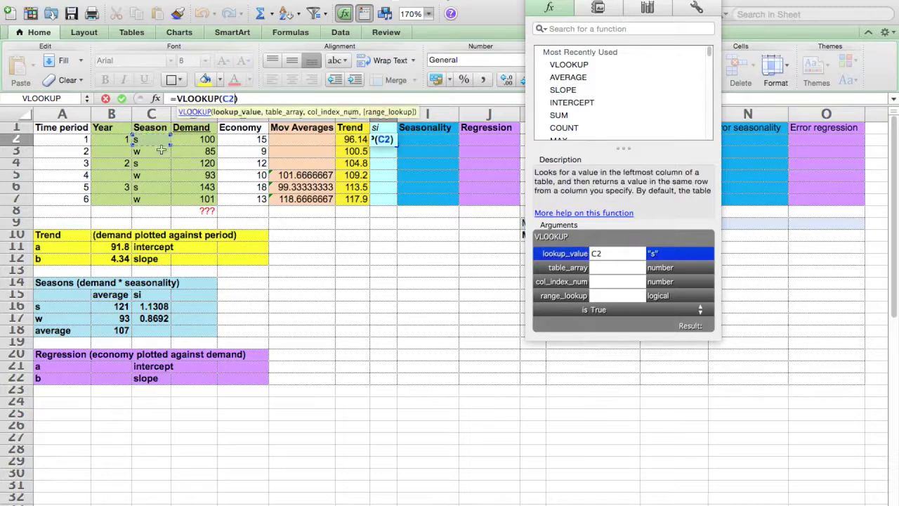
{"action": "left_click", "coordinate": [618, 267]}
{"action": "left_click_drag", "start_coordinate": [71, 307], "coordinate": [149, 322]}
{"action": "key", "text": "super+t"}
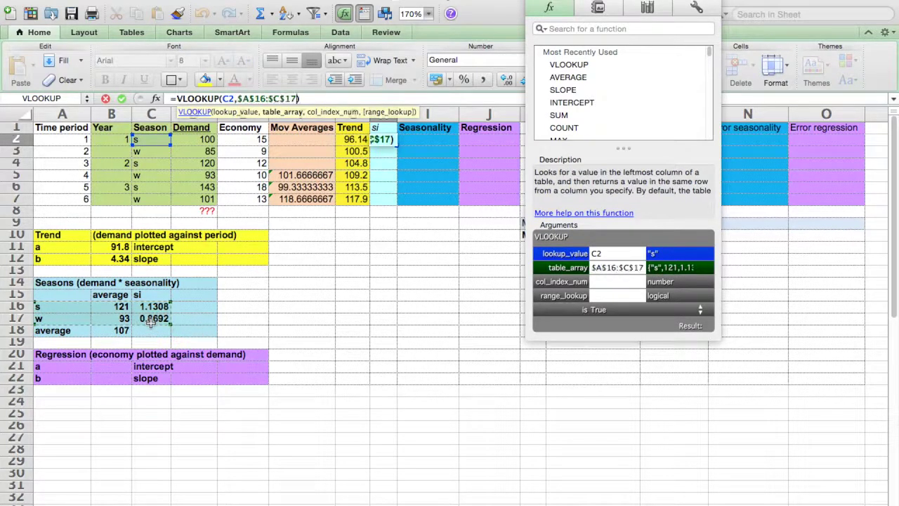
{"action": "left_click", "coordinate": [614, 283]}
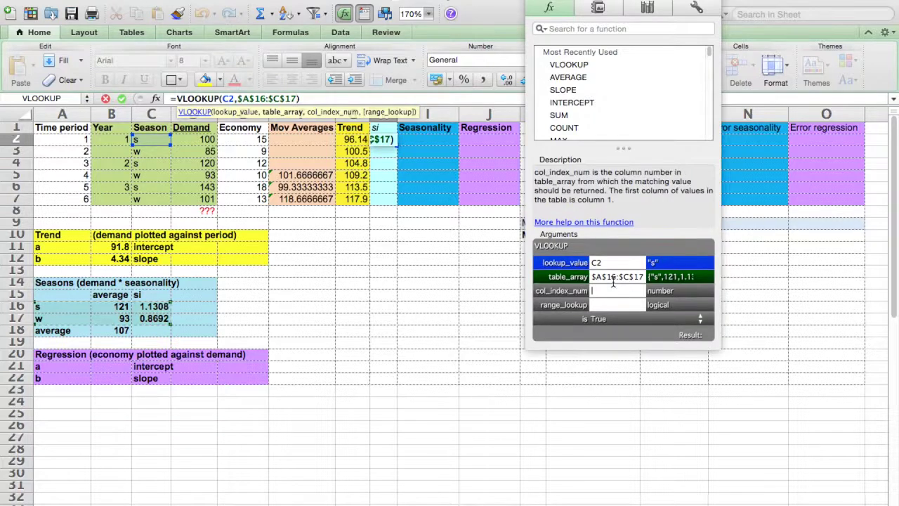
{"action": "type", "text": "3"}
{"action": "key", "text": "Return"}
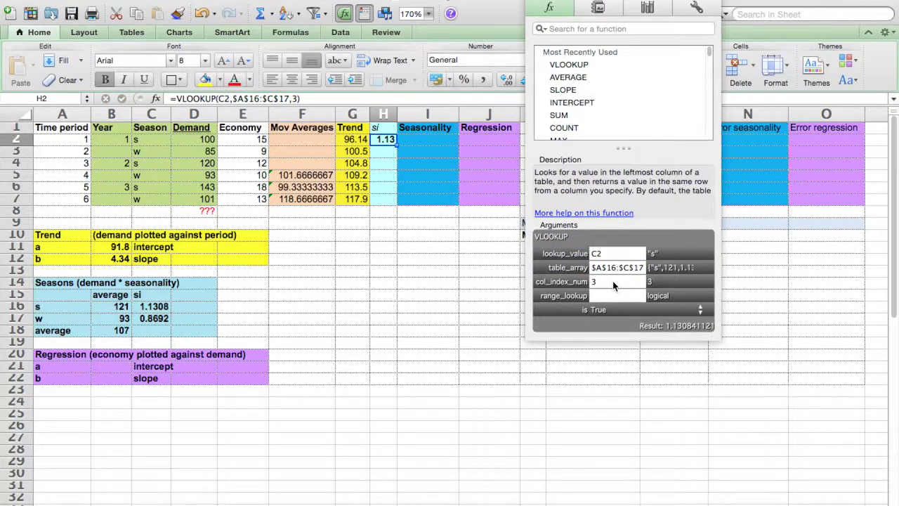
- Fill the si lookup down to H7 and start =H2*G2 in I2
{"action": "left_click_drag", "start_coordinate": [395, 145], "coordinate": [396, 200]}
{"action": "left_click", "coordinate": [434, 201]}
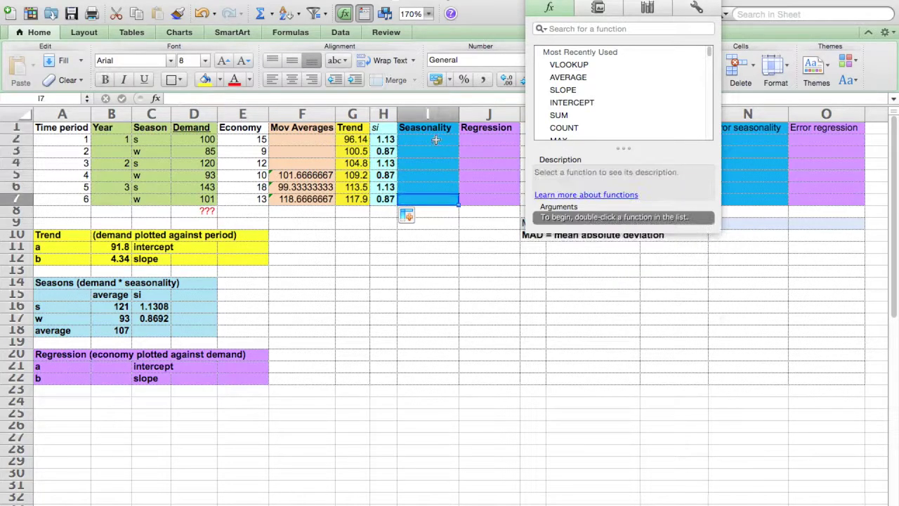
{"action": "left_click", "coordinate": [435, 140]}
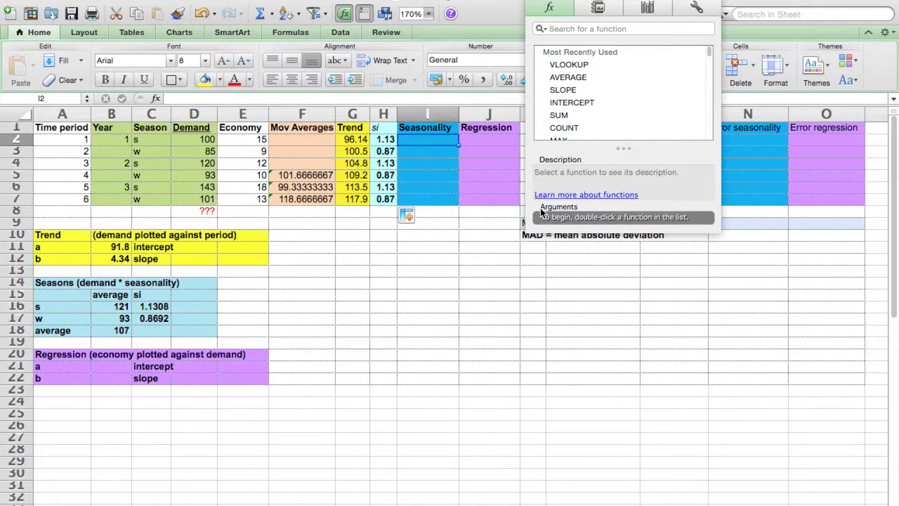
{"action": "type", "text": "=H2"}
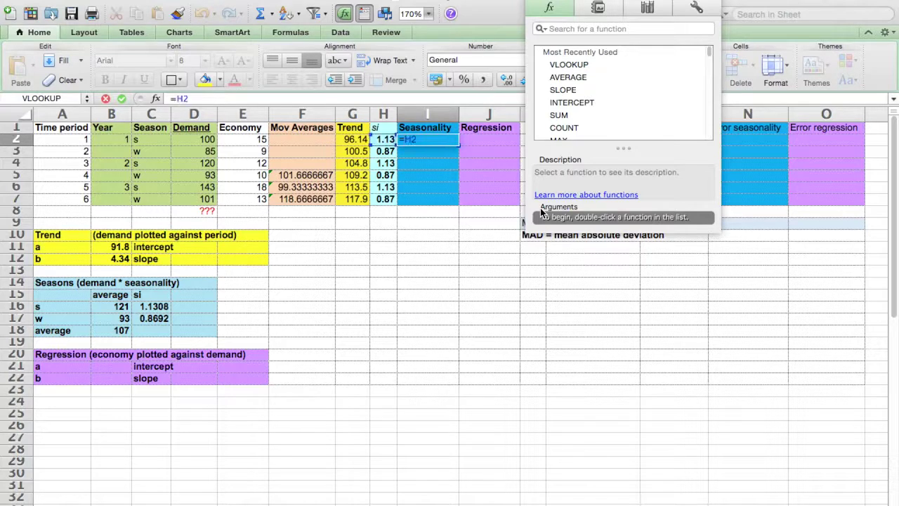
{"action": "type", "text": "*G2"}
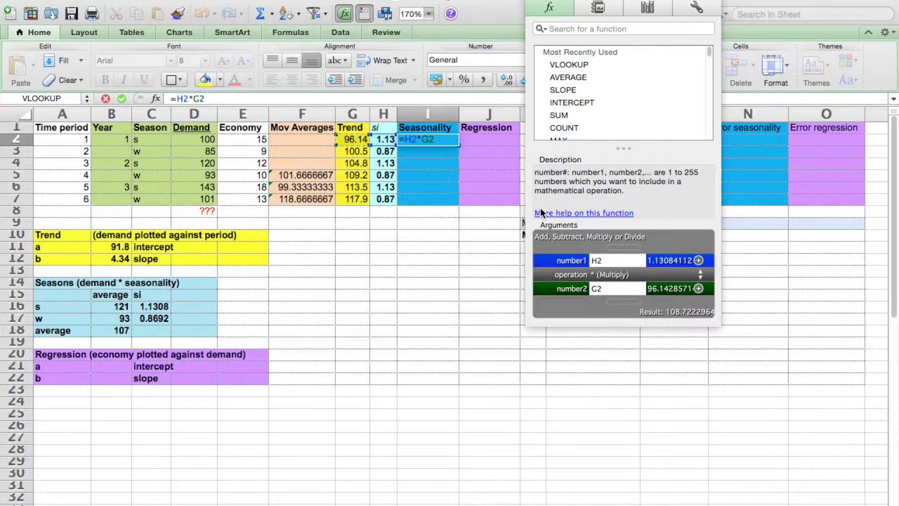
- Commit =H2*G2 in I2 and fill it to I7, from 108.72 through 102.44
{"action": "key", "text": "Return"}
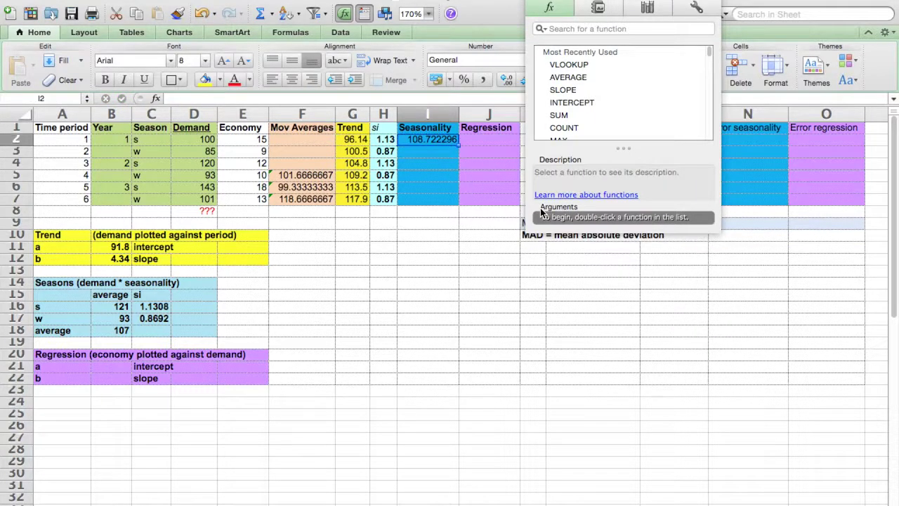
{"action": "left_click_drag", "start_coordinate": [459, 144], "coordinate": [464, 202]}
{"action": "left_click", "coordinate": [496, 188]}
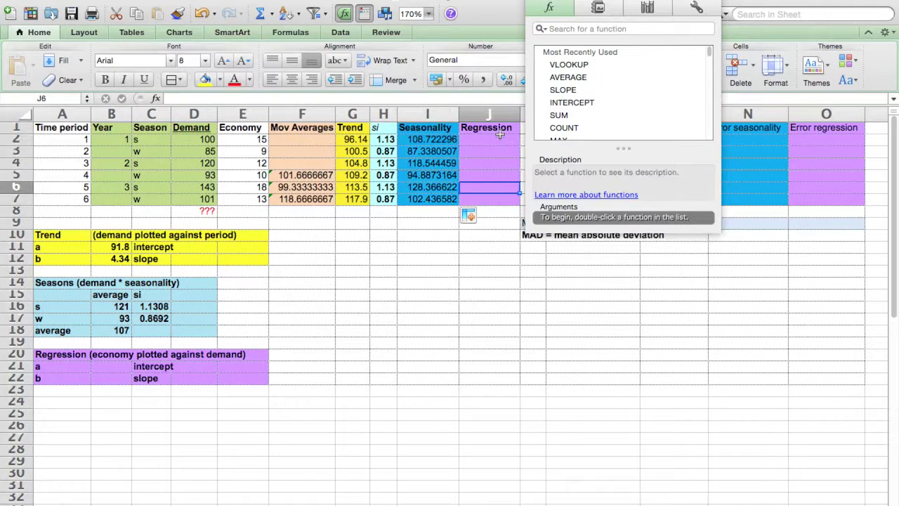
{"action": "left_click", "coordinate": [120, 366]}
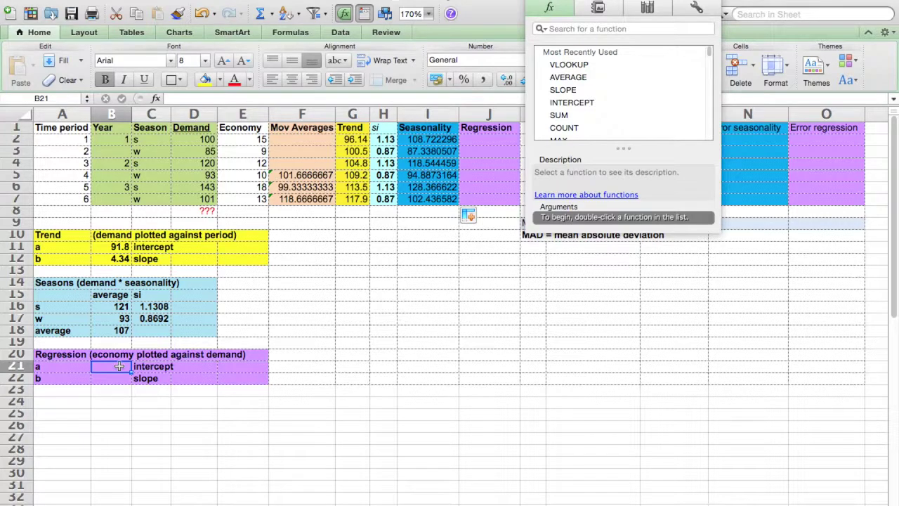
- Enter =INTERCEPT(D2:D7,E2:E7) in B21 for the regression intercept 40.766
{"action": "double_click", "coordinate": [584, 103]}
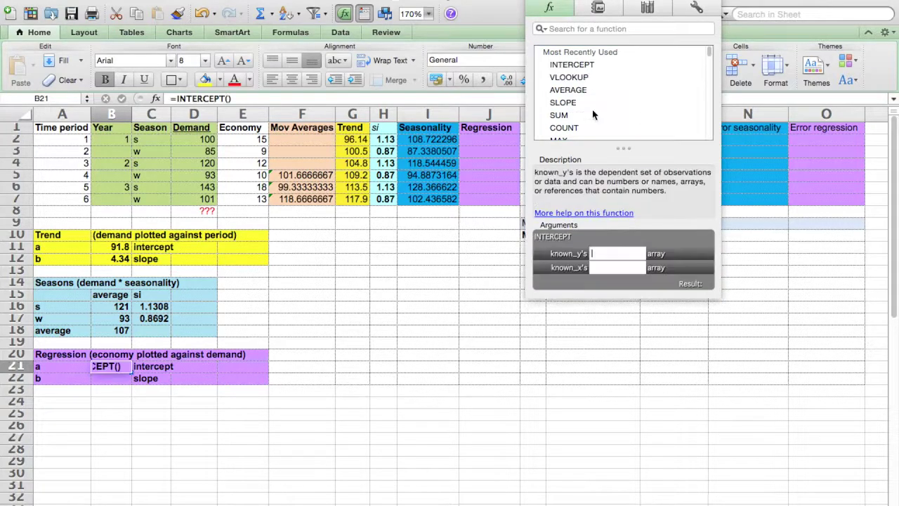
{"action": "left_click", "coordinate": [201, 141]}
{"action": "left_click_drag", "start_coordinate": [201, 141], "coordinate": [203, 206]}
{"action": "left_click", "coordinate": [614, 270]}
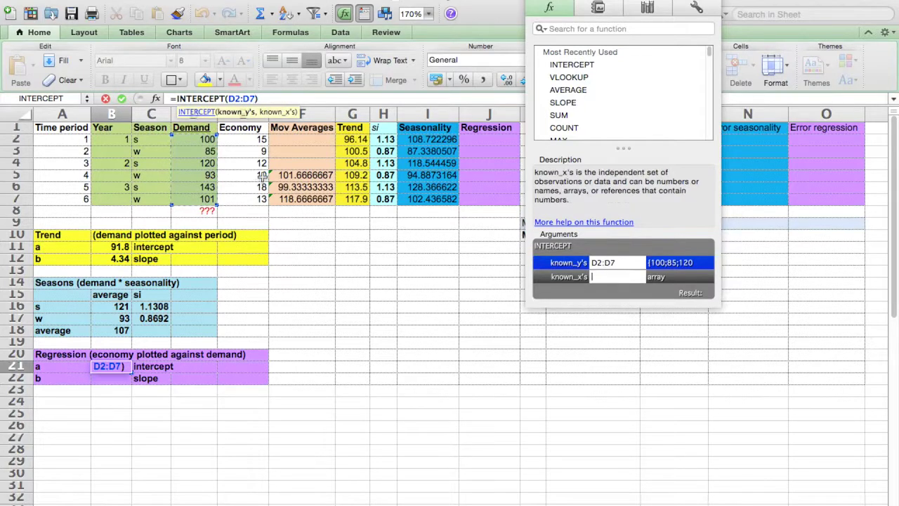
{"action": "left_click_drag", "start_coordinate": [257, 140], "coordinate": [251, 202]}
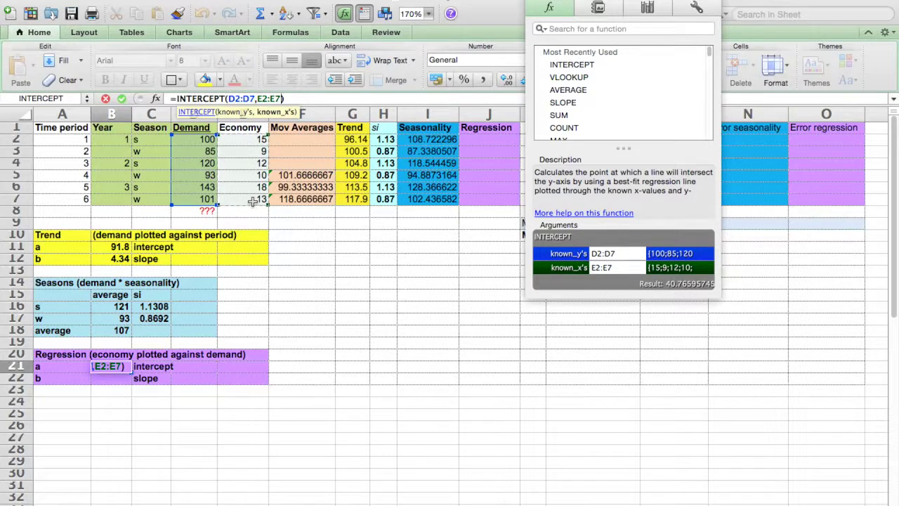
{"action": "key", "text": "Return"}
- Enter =SLOPE(D2:D7,E2:E7) in B22 for the regression slope 5.1611
{"action": "double_click", "coordinate": [563, 103]}
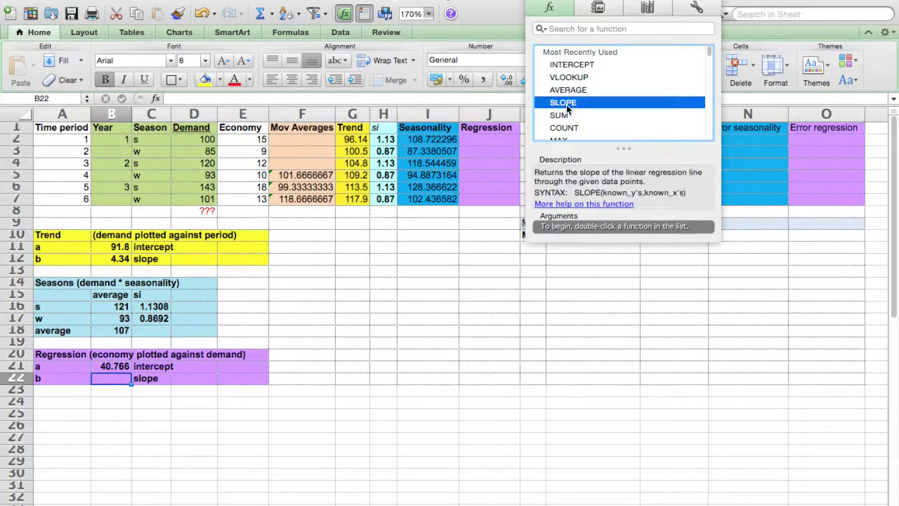
{"action": "left_click_drag", "start_coordinate": [197, 157], "coordinate": [200, 199]}
{"action": "left_click", "coordinate": [630, 280]}
{"action": "left_click_drag", "start_coordinate": [242, 139], "coordinate": [255, 205]}
{"action": "key", "text": "Return"}
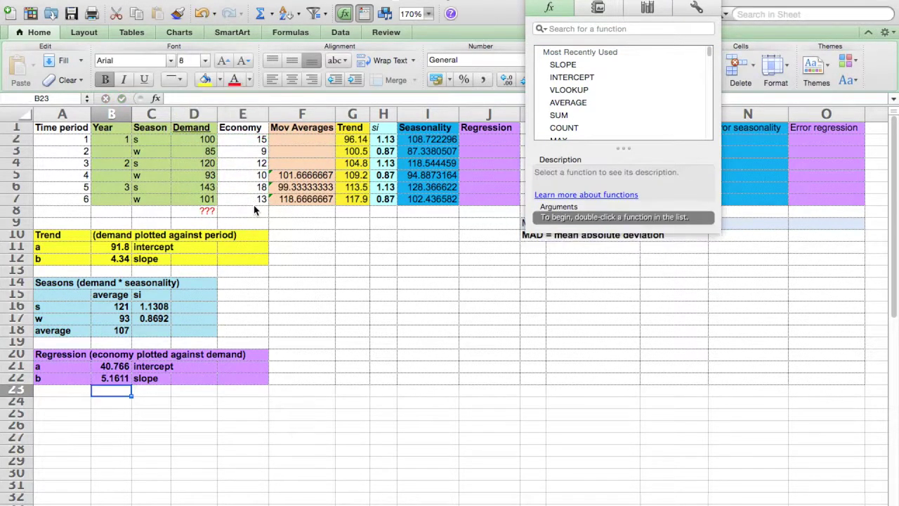
{"action": "left_click", "coordinate": [483, 141]}
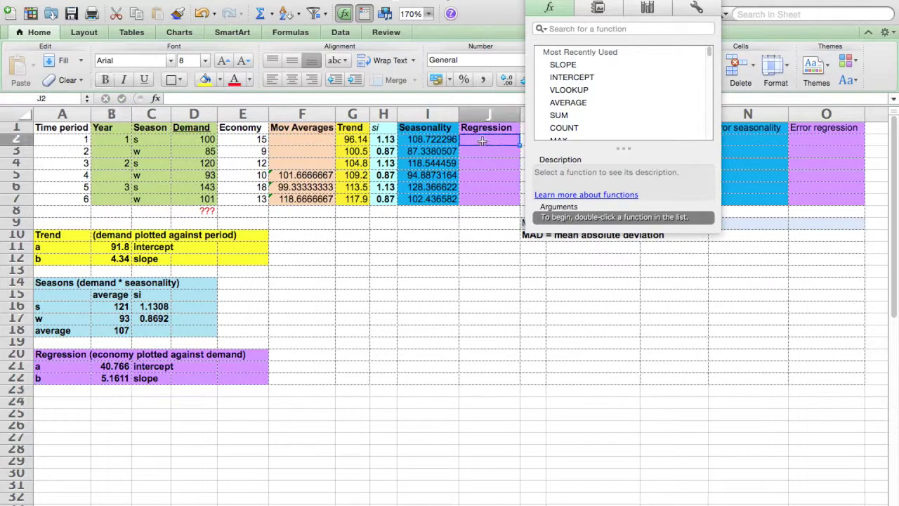
- Enter =$B$21+$B$22*E2 in J2 and fill it to J7, from 118.18 through 107.86
{"action": "type", "text": "="}
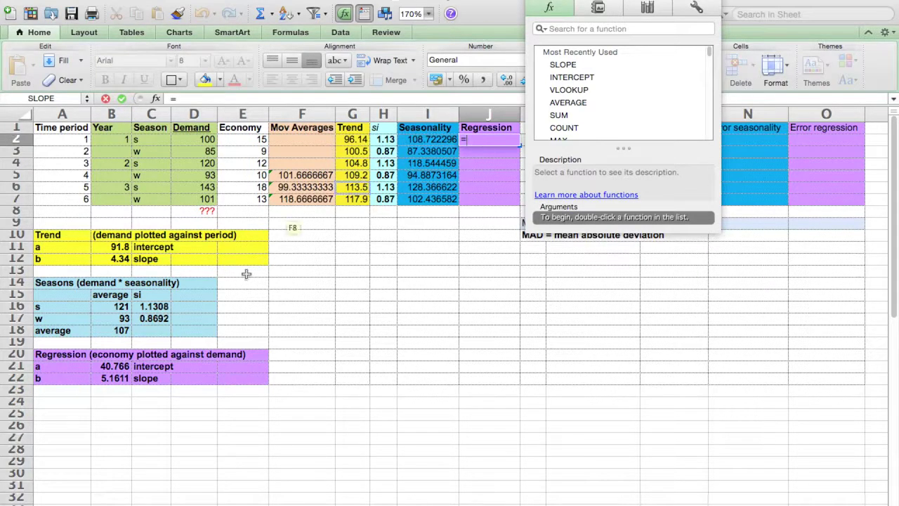
{"action": "left_click", "coordinate": [120, 368]}
{"action": "key", "text": "super+t"}
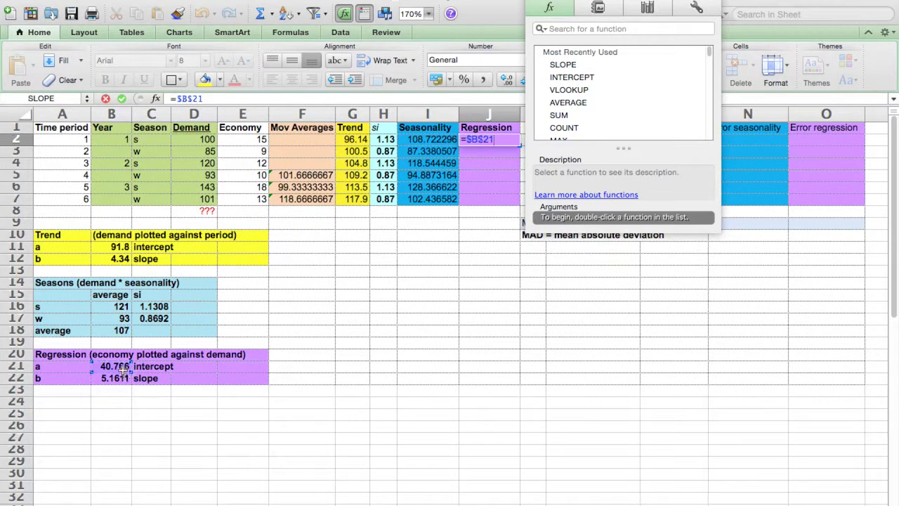
{"action": "type", "text": "+"}
{"action": "left_click", "coordinate": [116, 379]}
{"action": "key", "text": "super+t"}
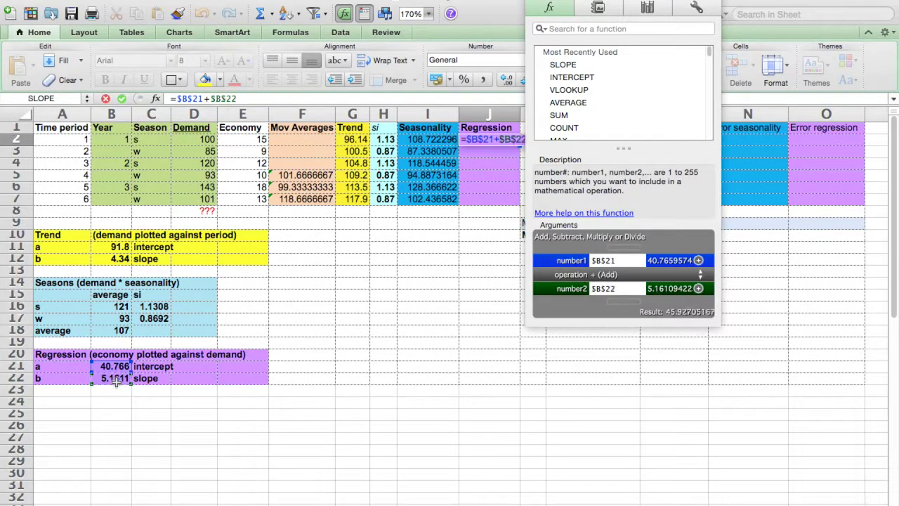
{"action": "type", "text": "*"}
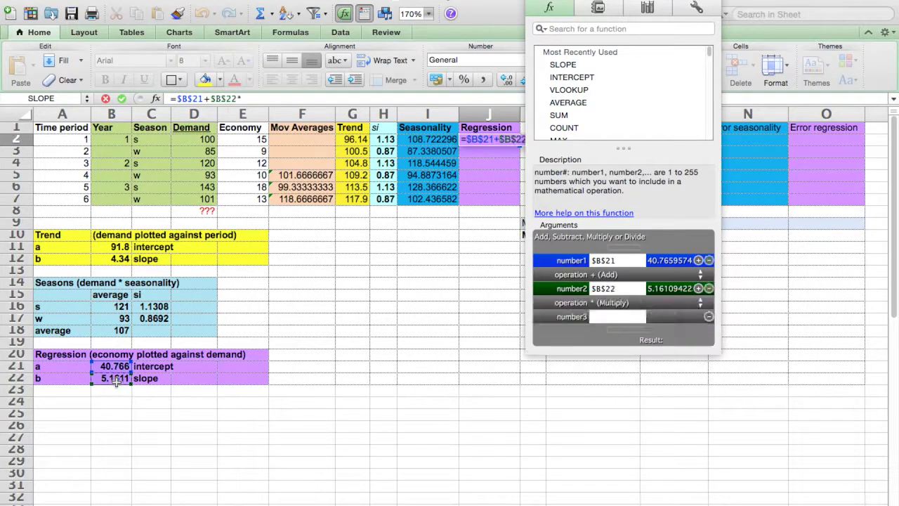
{"action": "left_click", "coordinate": [244, 140]}
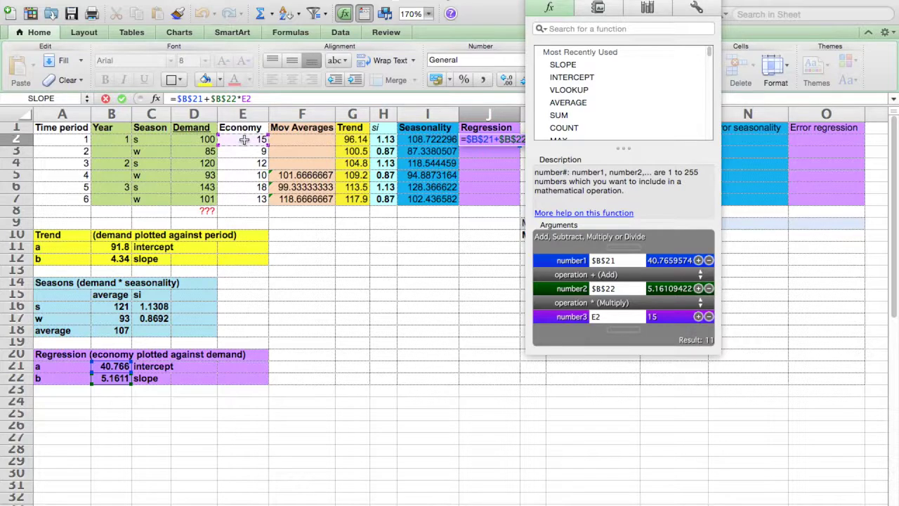
{"action": "key", "text": "Return"}
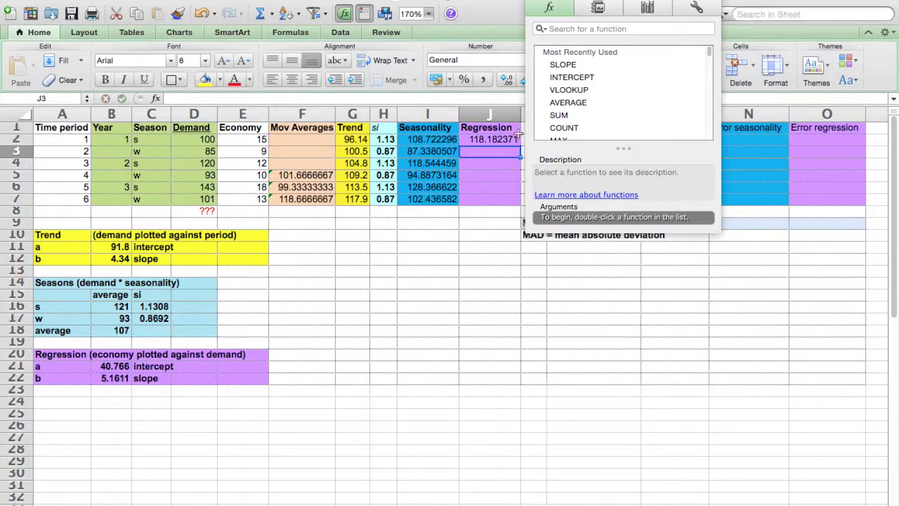
{"action": "left_click_drag", "start_coordinate": [521, 146], "coordinate": [520, 204]}
{"action": "left_click", "coordinate": [536, 3]}
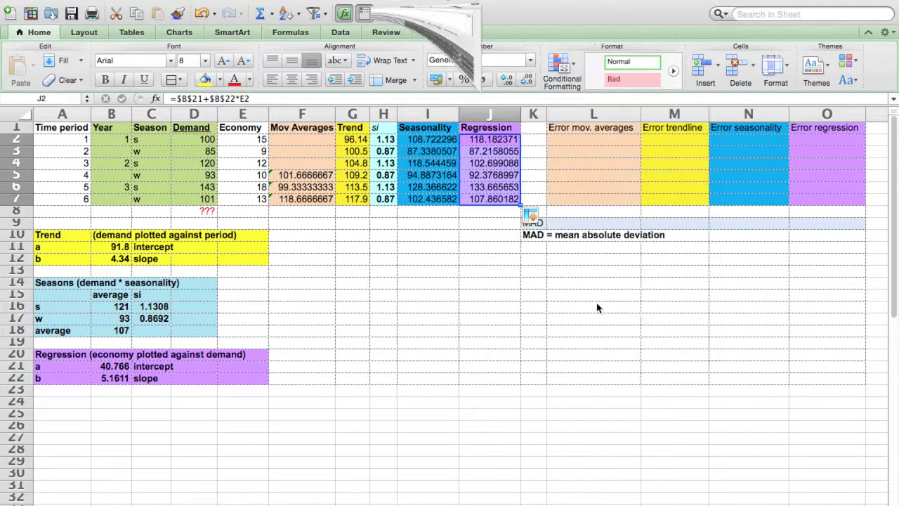
- Enter the moving-average error =ABS(F5-D5) in L5
{"action": "left_click", "coordinate": [594, 175]}
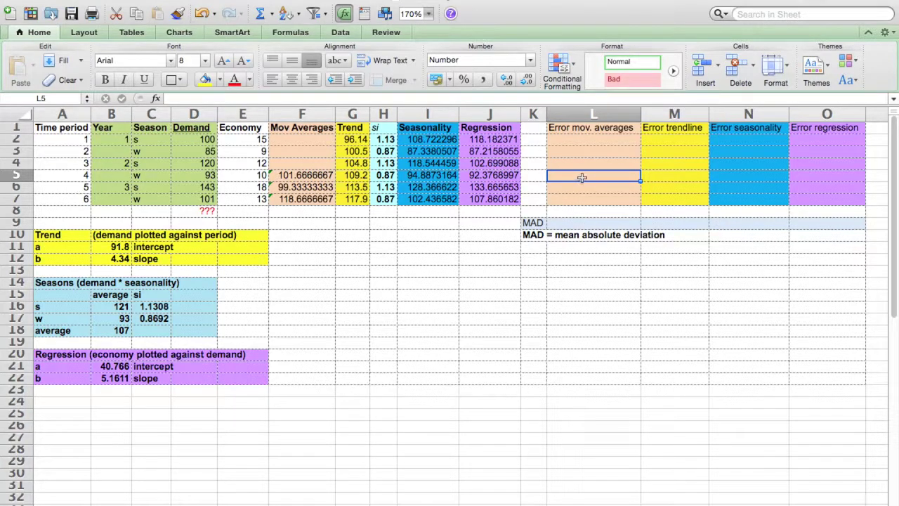
{"action": "type", "text": "=abs("}
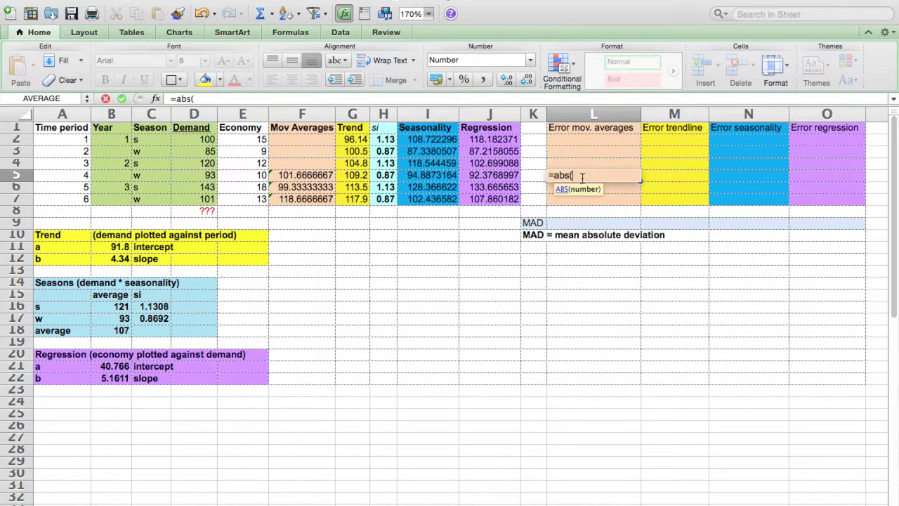
{"action": "left_click", "coordinate": [325, 178]}
{"action": "type", "text": "-"}
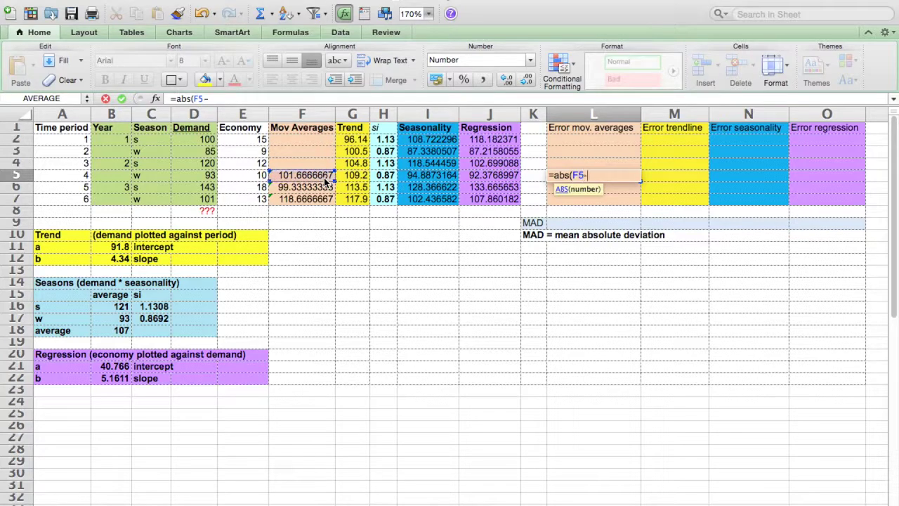
{"action": "left_click", "coordinate": [198, 175]}
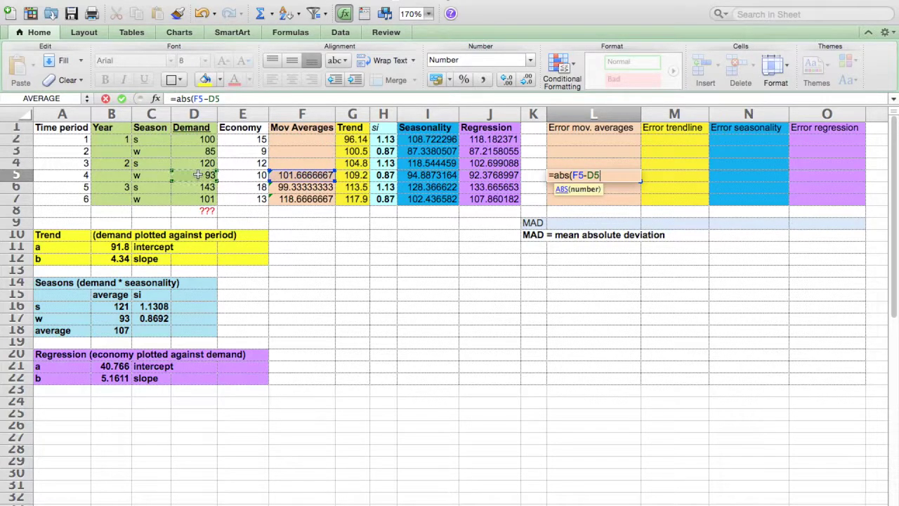
{"action": "key", "text": "Return"}
- Enter the trendline error =ABS(G2-D2) in M2
{"action": "key", "text": "Right"}
{"action": "key", "text": "Up"}
{"action": "key", "text": "Up"}
{"action": "key", "text": "Up"}
{"action": "key", "text": "Up"}
{"action": "type", "text": "=abs("}
{"action": "left_click", "coordinate": [361, 140]}
{"action": "type", "text": "-"}
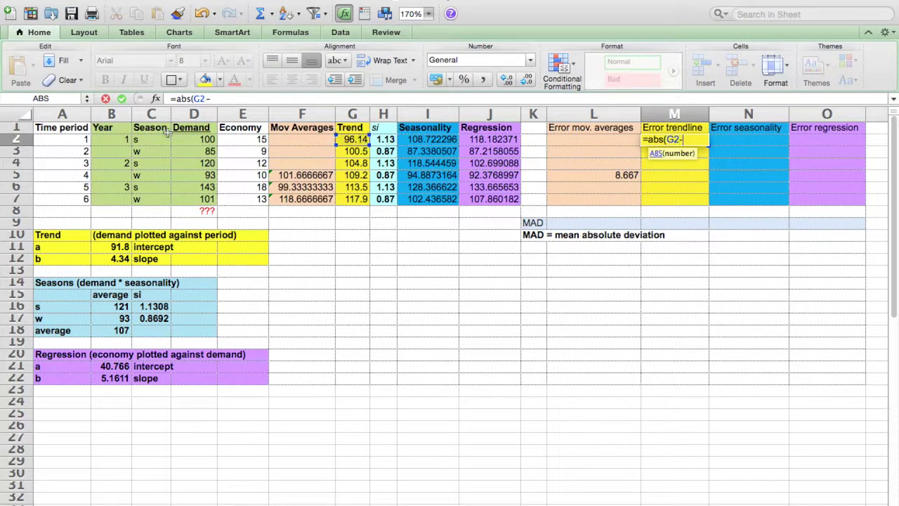
{"action": "left_click", "coordinate": [195, 141]}
{"action": "key", "text": "Return"}
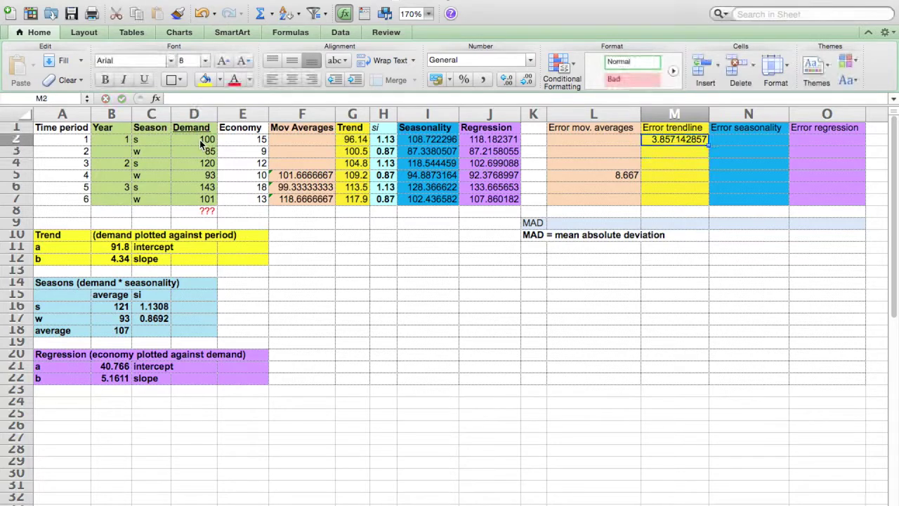
- Enter the seasonality error =ABS(I2-D2) in N2
{"action": "key", "text": "Up"}
{"action": "key", "text": "Right"}
{"action": "type", "text": "=abs("}
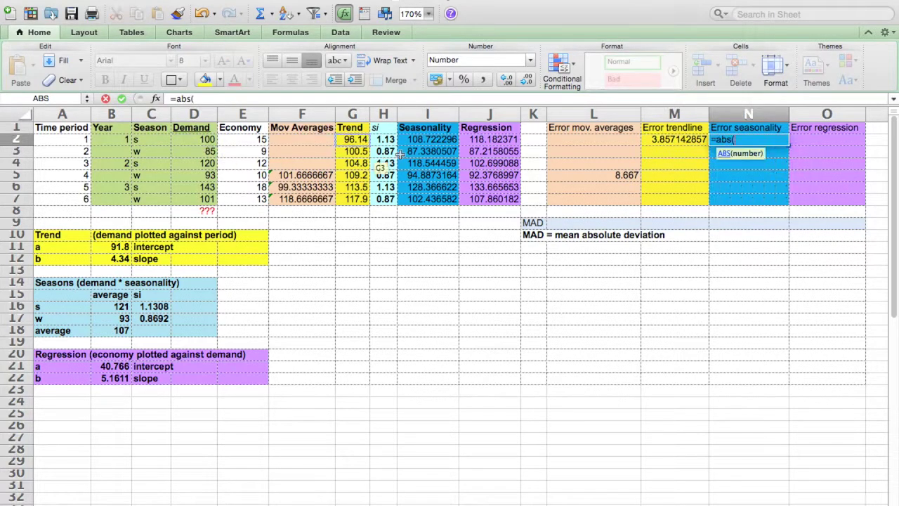
{"action": "left_click", "coordinate": [433, 141]}
{"action": "type", "text": "-"}
{"action": "left_click", "coordinate": [192, 141]}
{"action": "key", "text": "Tab"}
- Enter the regression error =ABS(J2-D2) in O2
{"action": "type", "text": "=abs("}
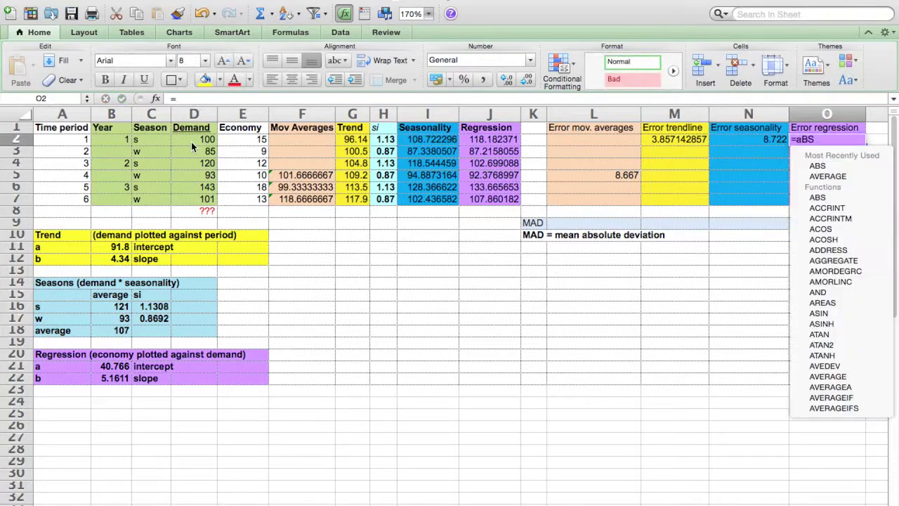
{"action": "left_click", "coordinate": [476, 140]}
{"action": "type", "text": "-"}
{"action": "left_click", "coordinate": [208, 143]}
{"action": "key", "text": "Return"}
- Fill the M2:O2 error formulas down to row 7 and L5 down to L7
{"action": "key", "text": "Up"}
{"action": "key", "text": "Left"}
{"action": "key", "text": "Left"}
{"action": "key", "text": "shift+Right"}
{"action": "key", "text": "shift+Right"}
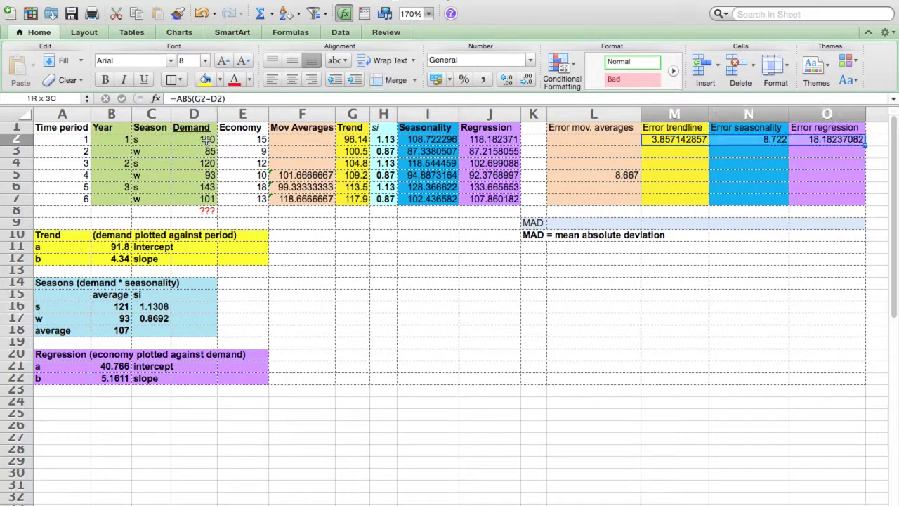
{"action": "left_click_drag", "start_coordinate": [865, 145], "coordinate": [864, 203]}
{"action": "left_click", "coordinate": [636, 177]}
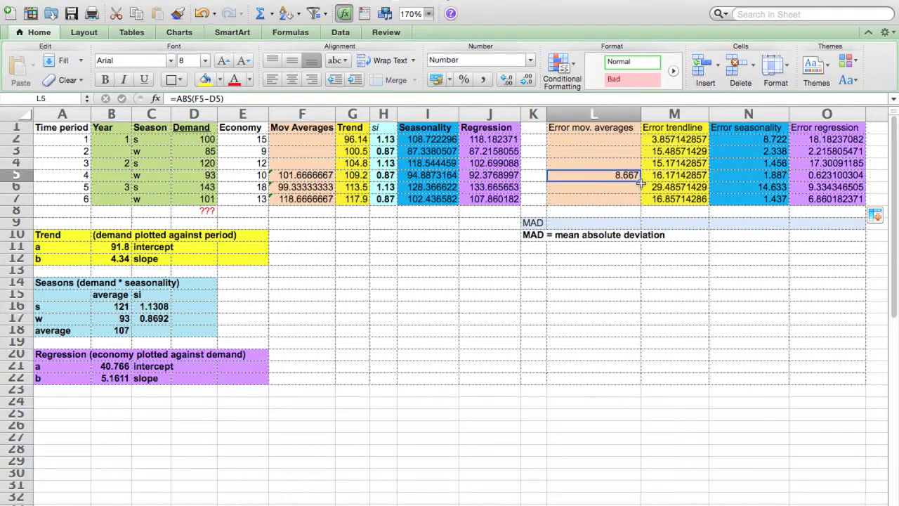
{"action": "left_click_drag", "start_coordinate": [641, 182], "coordinate": [640, 205]}
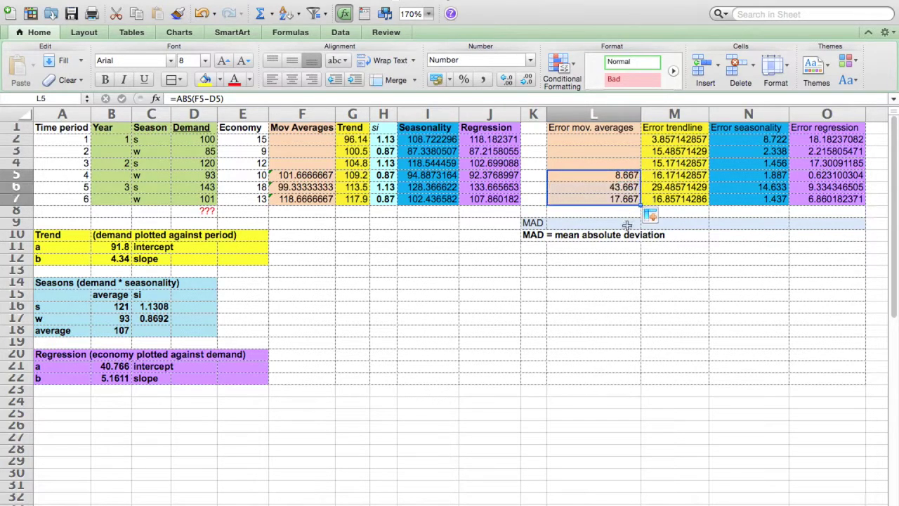
- Enter =AVERAGE(L5:L7) in L9 for the moving-average MAD of 23.333
{"action": "left_click", "coordinate": [629, 223]}
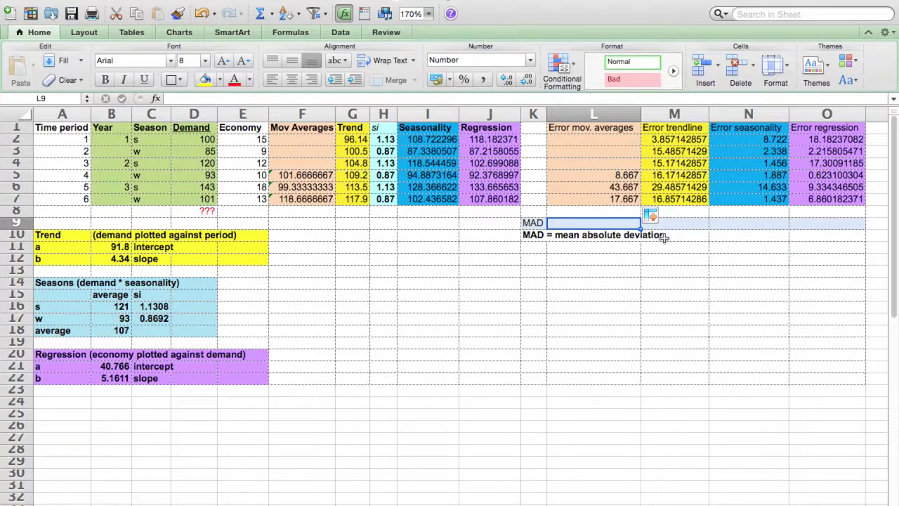
{"action": "type", "text": "=average("}
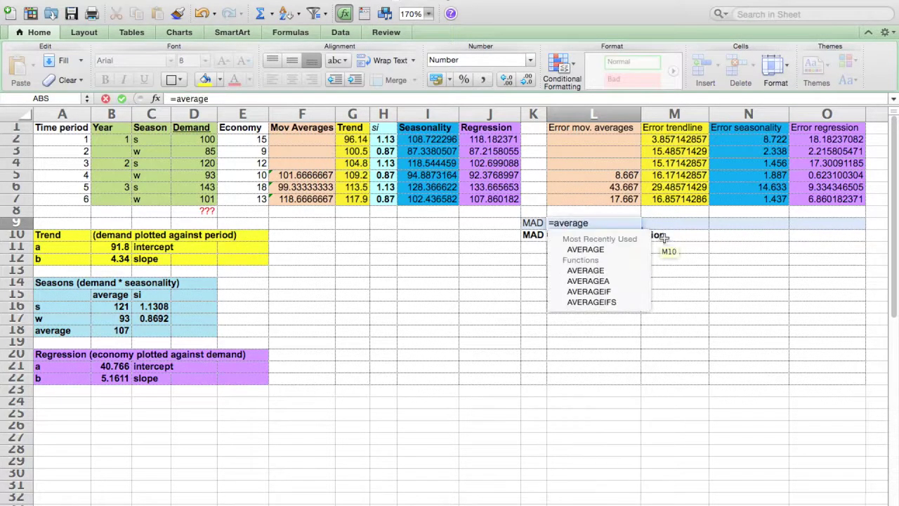
{"action": "left_click_drag", "start_coordinate": [593, 175], "coordinate": [594, 198]}
{"action": "key", "text": "Tab"}
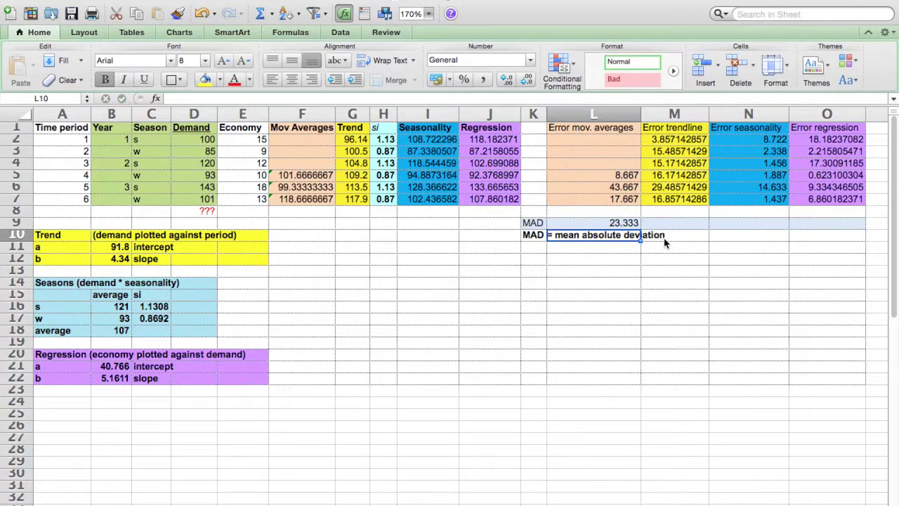
- Enter =AVERAGE(M2:M7) in M9, fill it across to O9, then select the Seasonality forecasts
{"action": "type", "text": "=average("}
{"action": "key", "text": "Up"}
{"action": "key", "text": "Up"}
{"action": "key", "text": "shift+Up"}
{"action": "key", "text": "shift+Up"}
{"action": "key", "text": "shift+Up"}
{"action": "key", "text": "shift+Up"}
{"action": "key", "text": "shift+Up"}
{"action": "key", "text": "Return"}
{"action": "key", "text": "Up"}
{"action": "left_click_drag", "start_coordinate": [710, 228], "coordinate": [837, 225]}
{"action": "left_click", "coordinate": [815, 317]}
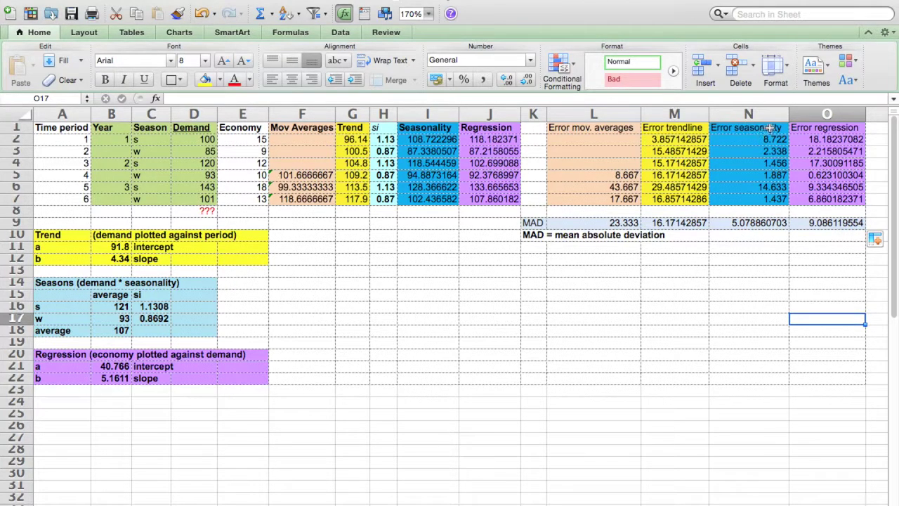
{"action": "left_click_drag", "start_coordinate": [424, 126], "coordinate": [430, 202]}
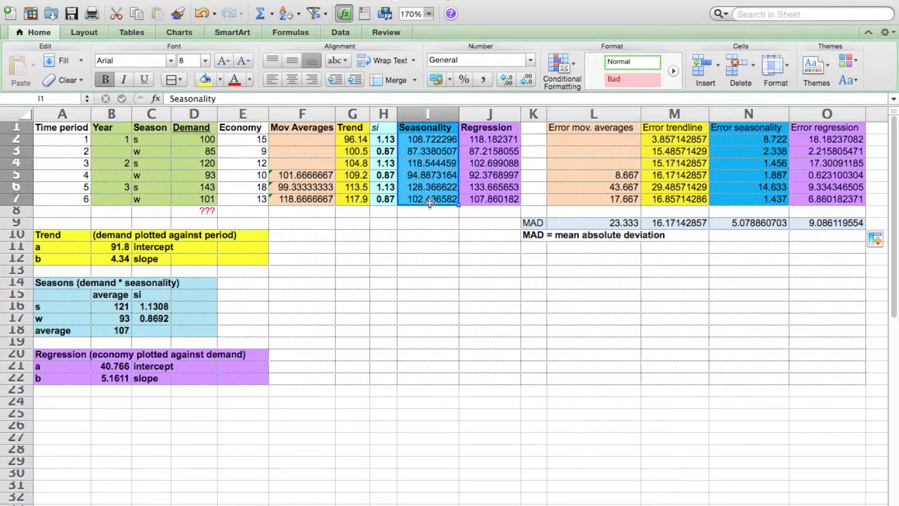
- Fill row 8 with period 7, year 4 and season s
{"action": "left_click", "coordinate": [420, 262]}
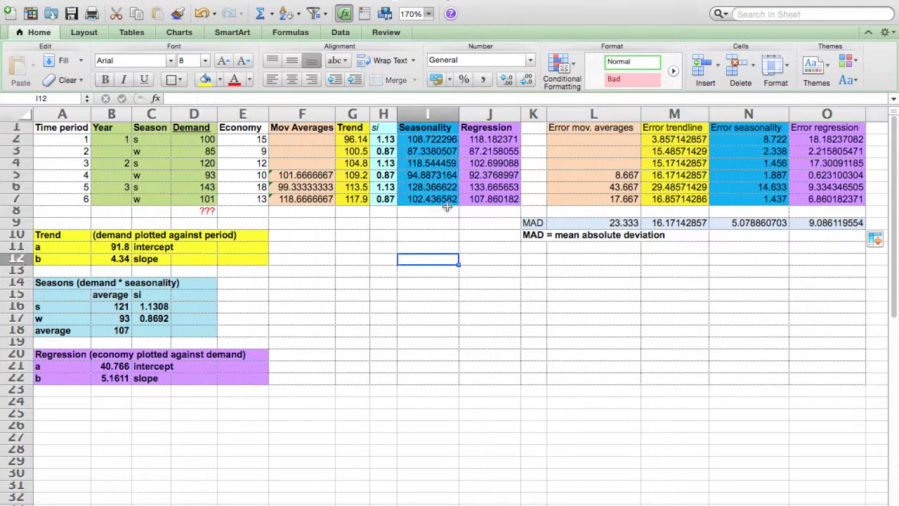
{"action": "left_click", "coordinate": [87, 210]}
{"action": "type", "text": "7"}
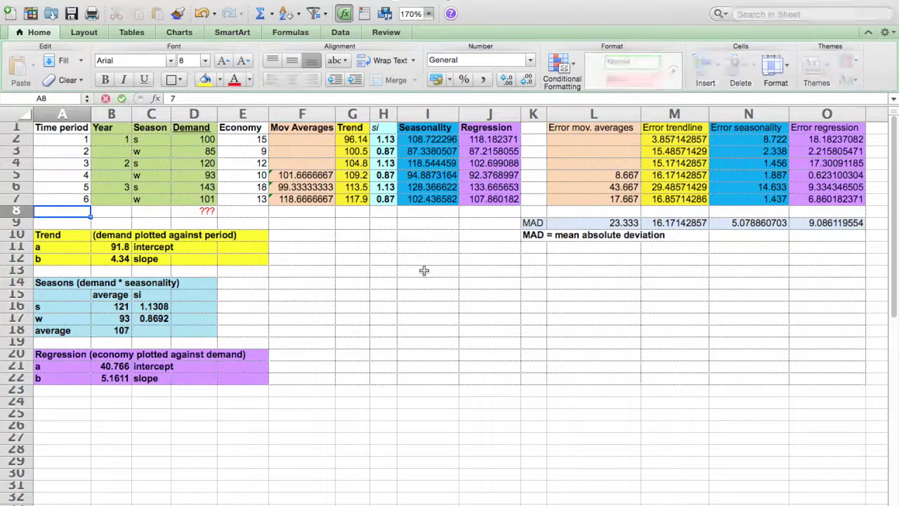
{"action": "key", "text": "Tab"}
{"action": "type", "text": "4"}
{"action": "key", "text": "Tab"}
{"action": "type", "text": "s"}
{"action": "key", "text": "Tab"}
{"action": "key", "text": "Tab"}
{"action": "key", "text": "Tab"}
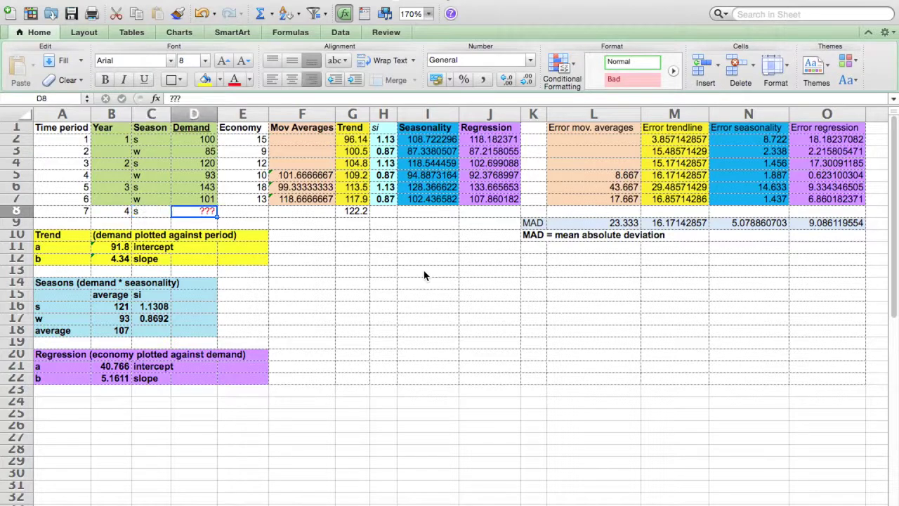
- Extend the row-7 forecast formulas in F7:J7 down to row 8
{"action": "key", "text": "Up"}
{"action": "key", "text": "shift+Right"}
{"action": "key", "text": "shift+Right"}
{"action": "key", "text": "shift+Right"}
{"action": "key", "text": "shift+Right"}
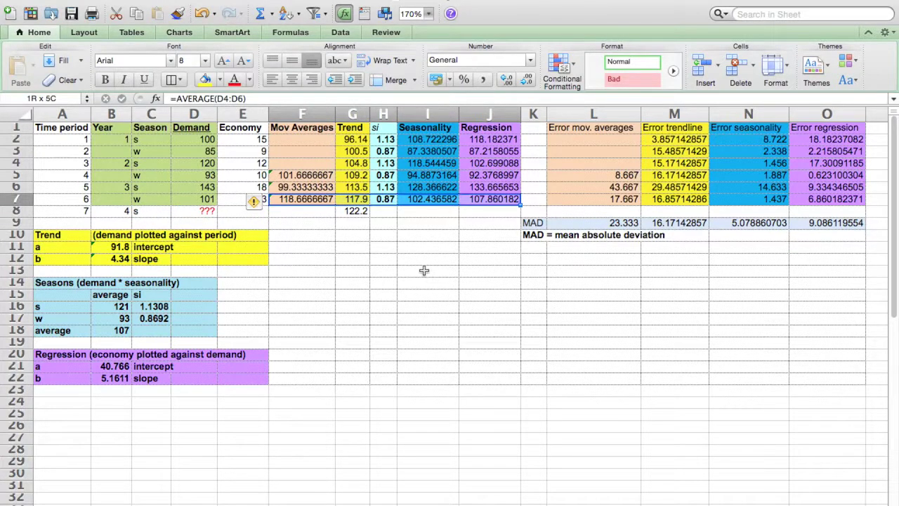
{"action": "left_click_drag", "start_coordinate": [518, 204], "coordinate": [519, 215]}
{"action": "left_click", "coordinate": [492, 282]}
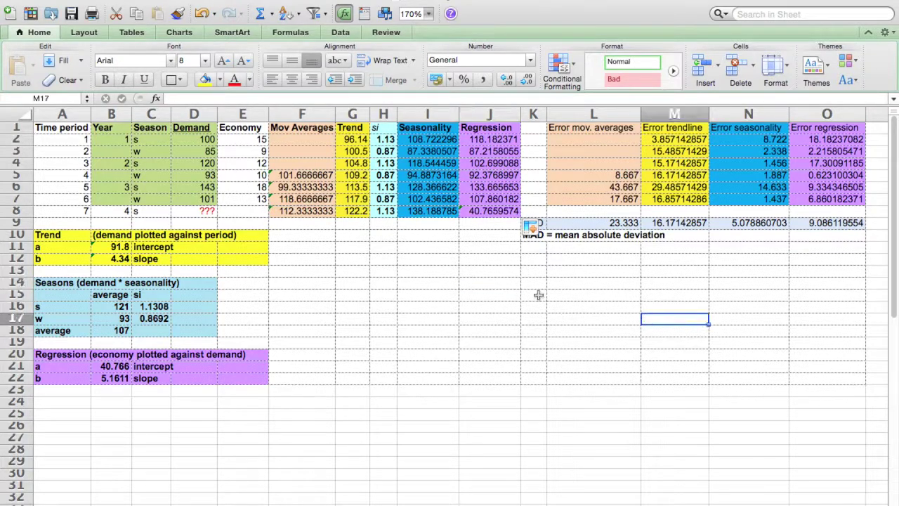
- Set the period-7 economy value in E8 to 14
{"action": "left_click", "coordinate": [247, 212]}
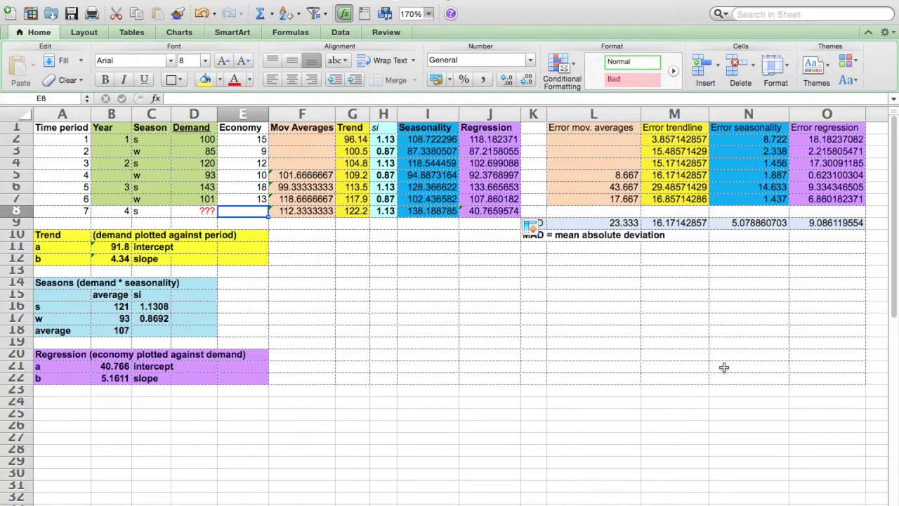
{"action": "type", "text": "14"}
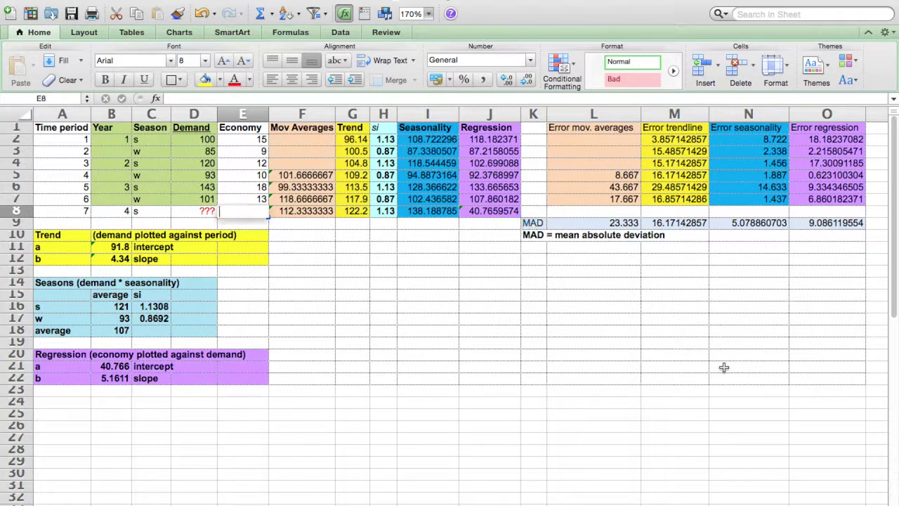
{"action": "key", "text": "Return"}
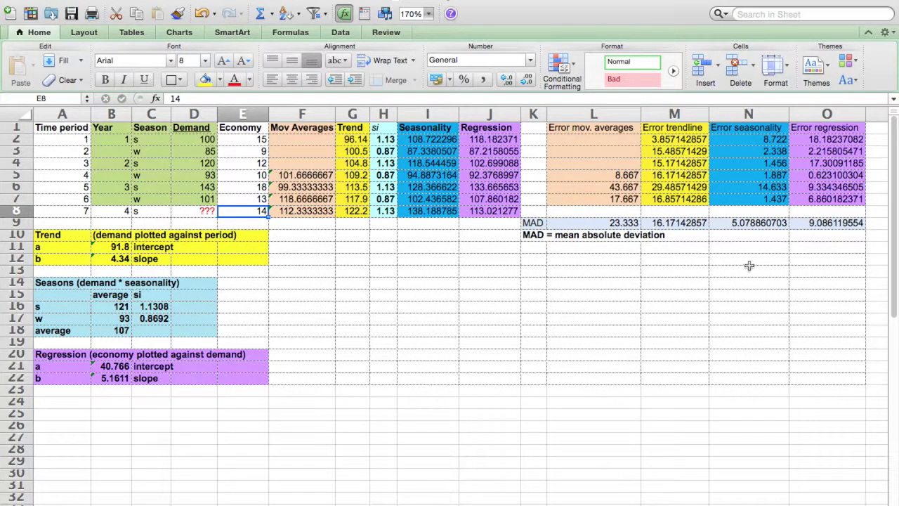
- Set D8 to =I8 so period-7 demand shows 138.189
{"action": "left_click", "coordinate": [436, 213]}
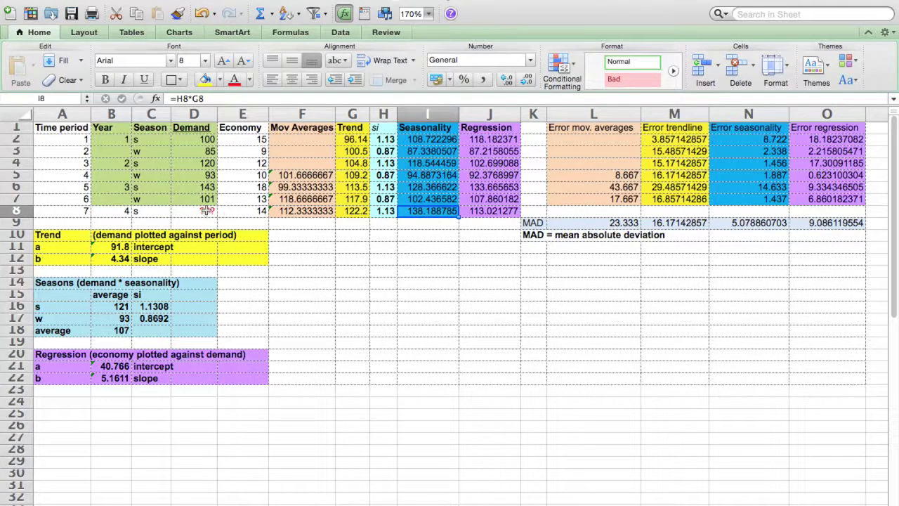
{"action": "left_click", "coordinate": [205, 213]}
{"action": "type", "text": "="}
{"action": "left_click", "coordinate": [449, 212]}
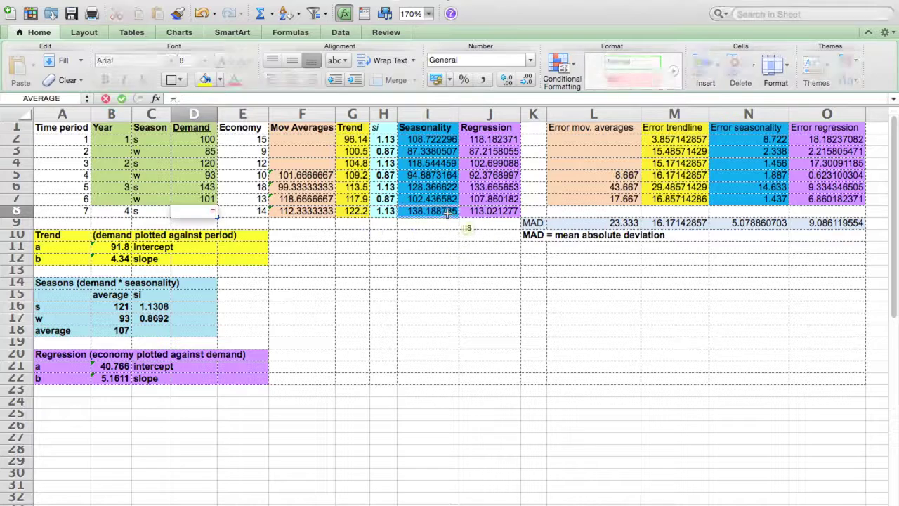
{"action": "key", "text": "Return"}
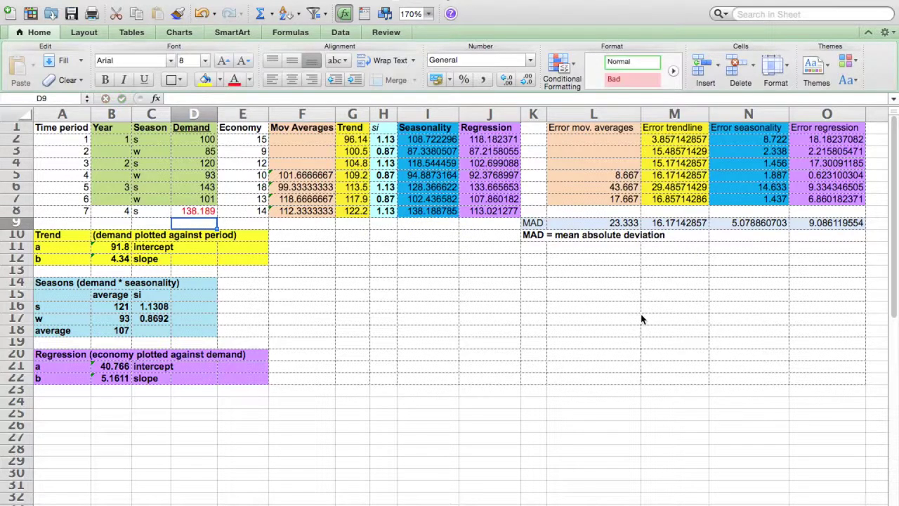